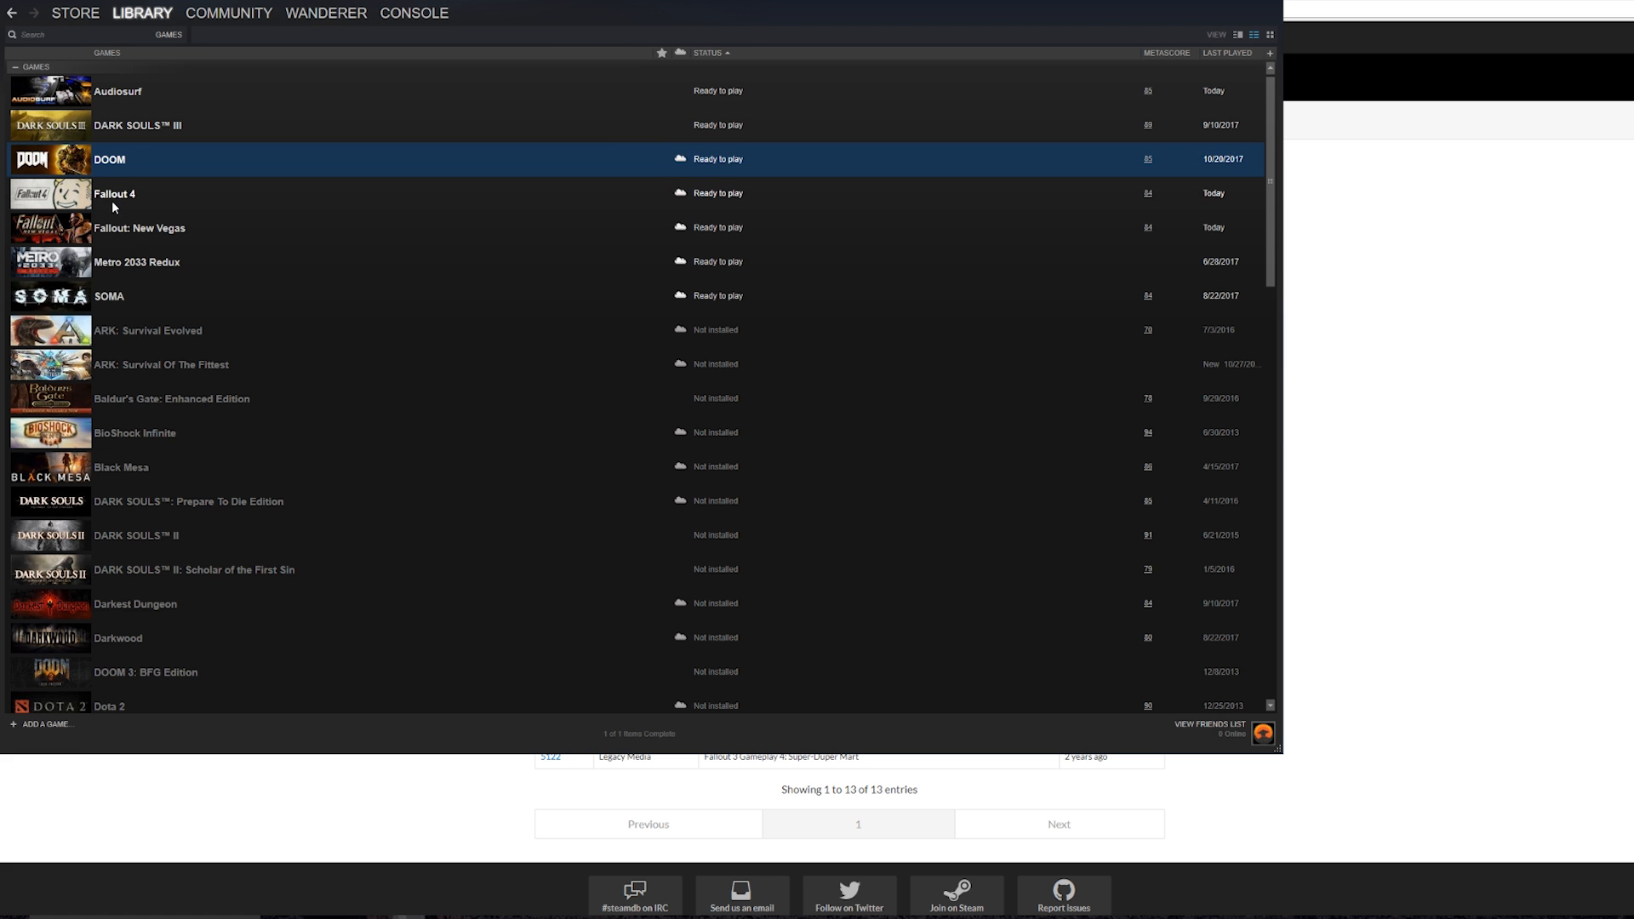
# - Set Fallout 4's automatic updates to "Only update this game when I launch it" in its properties
pyautogui.click(113, 196)
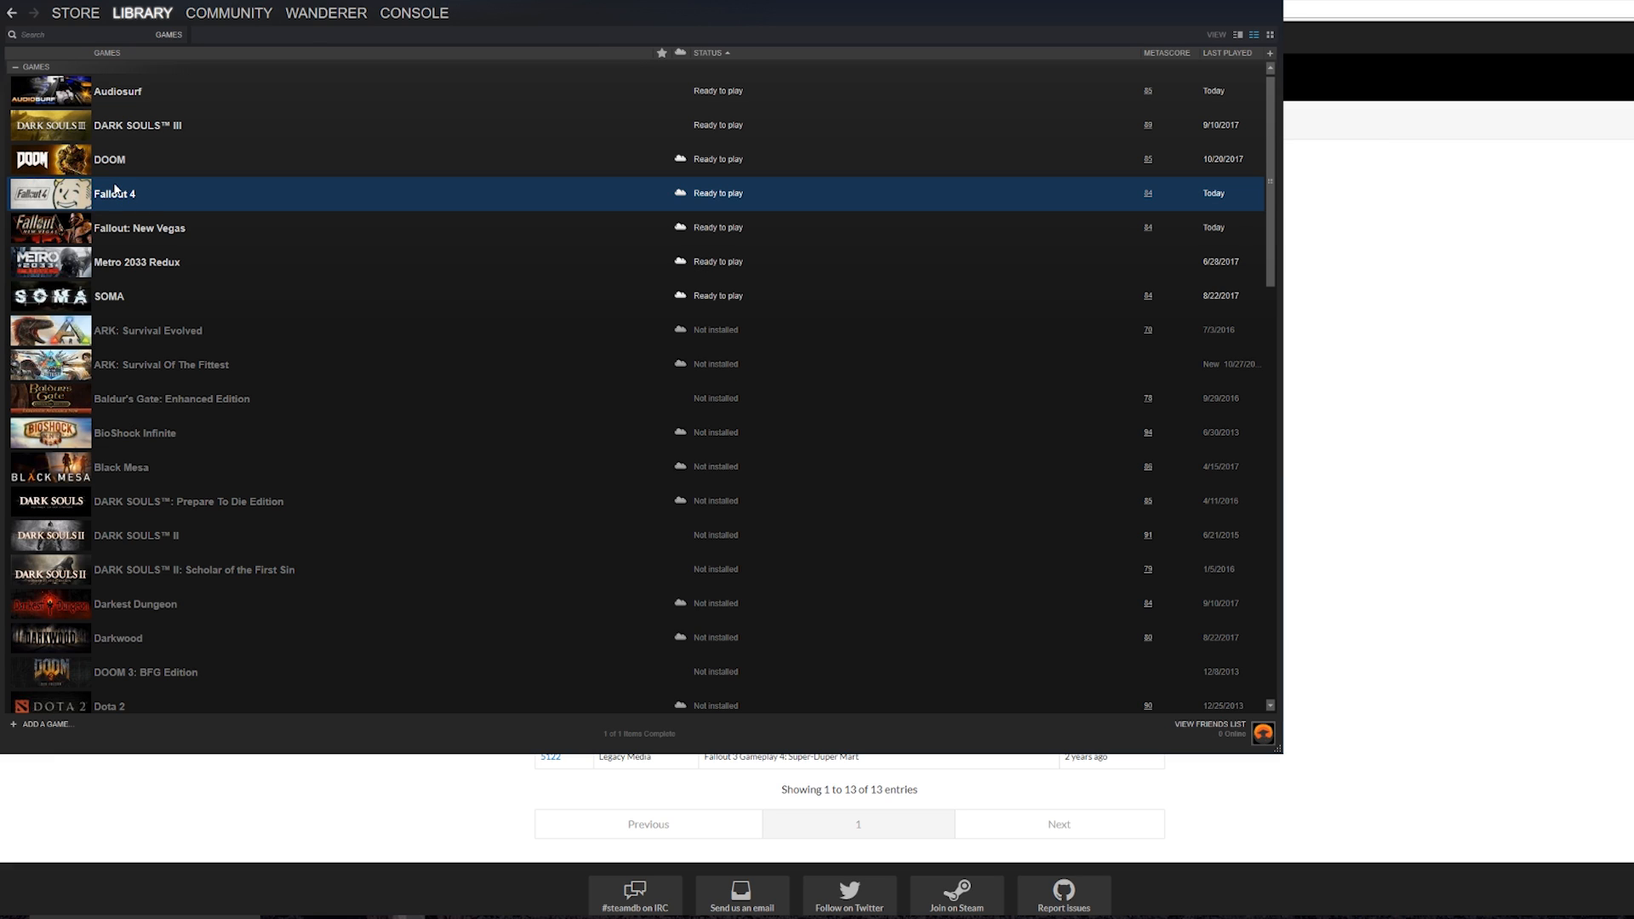
pyautogui.rightClick(115, 197)
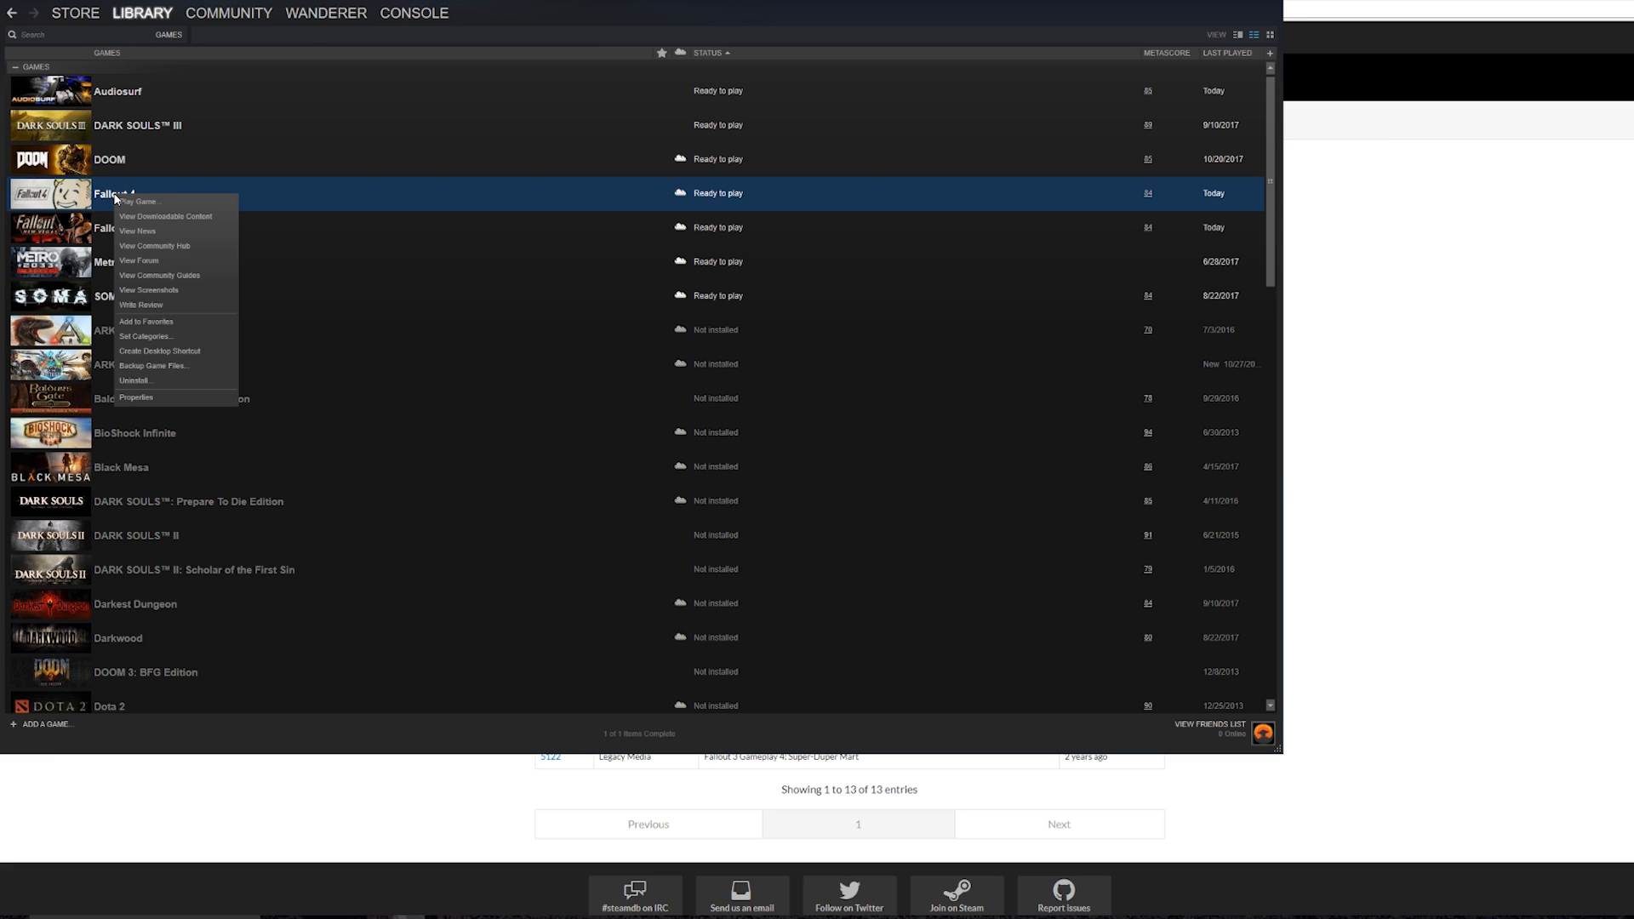
pyautogui.click(136, 397)
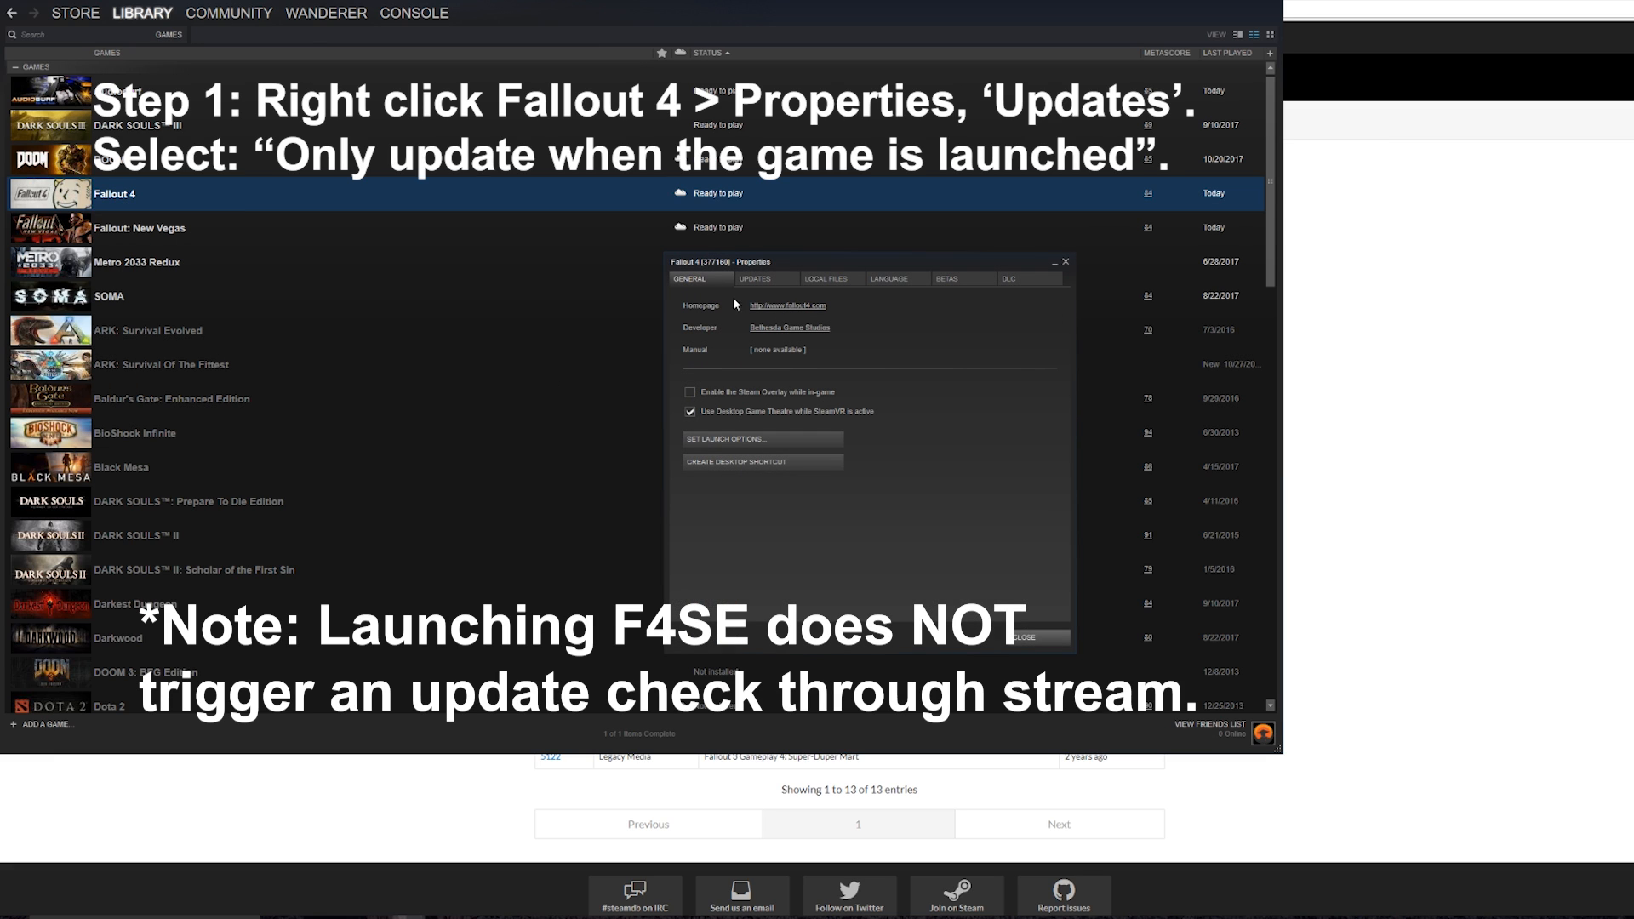
pyautogui.click(770, 278)
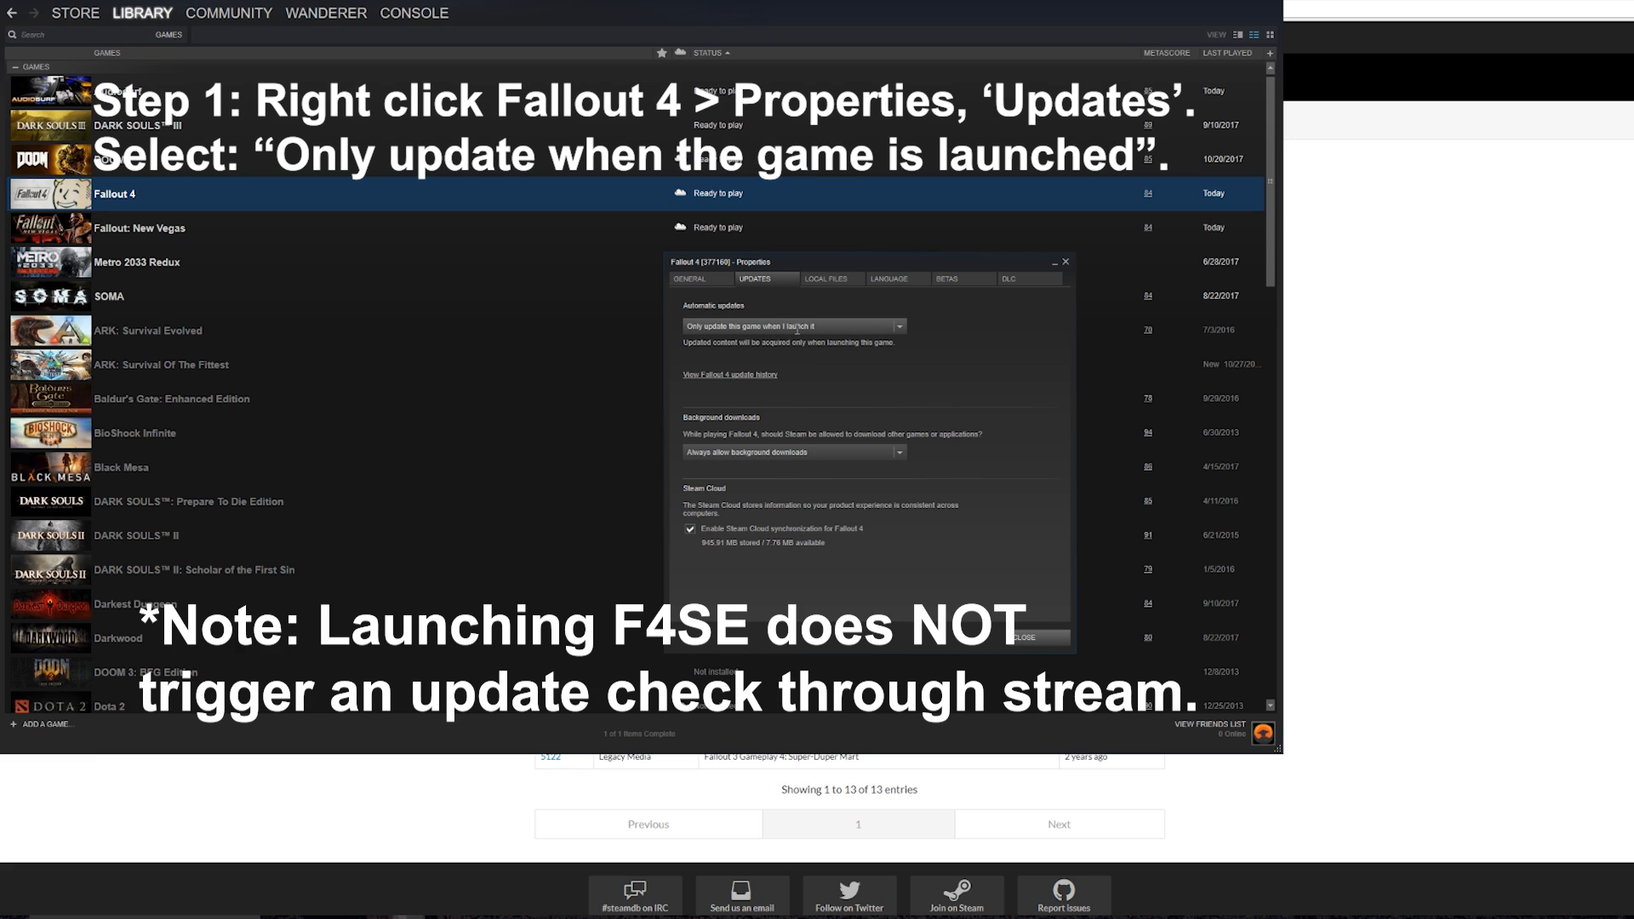
pyautogui.click(876, 328)
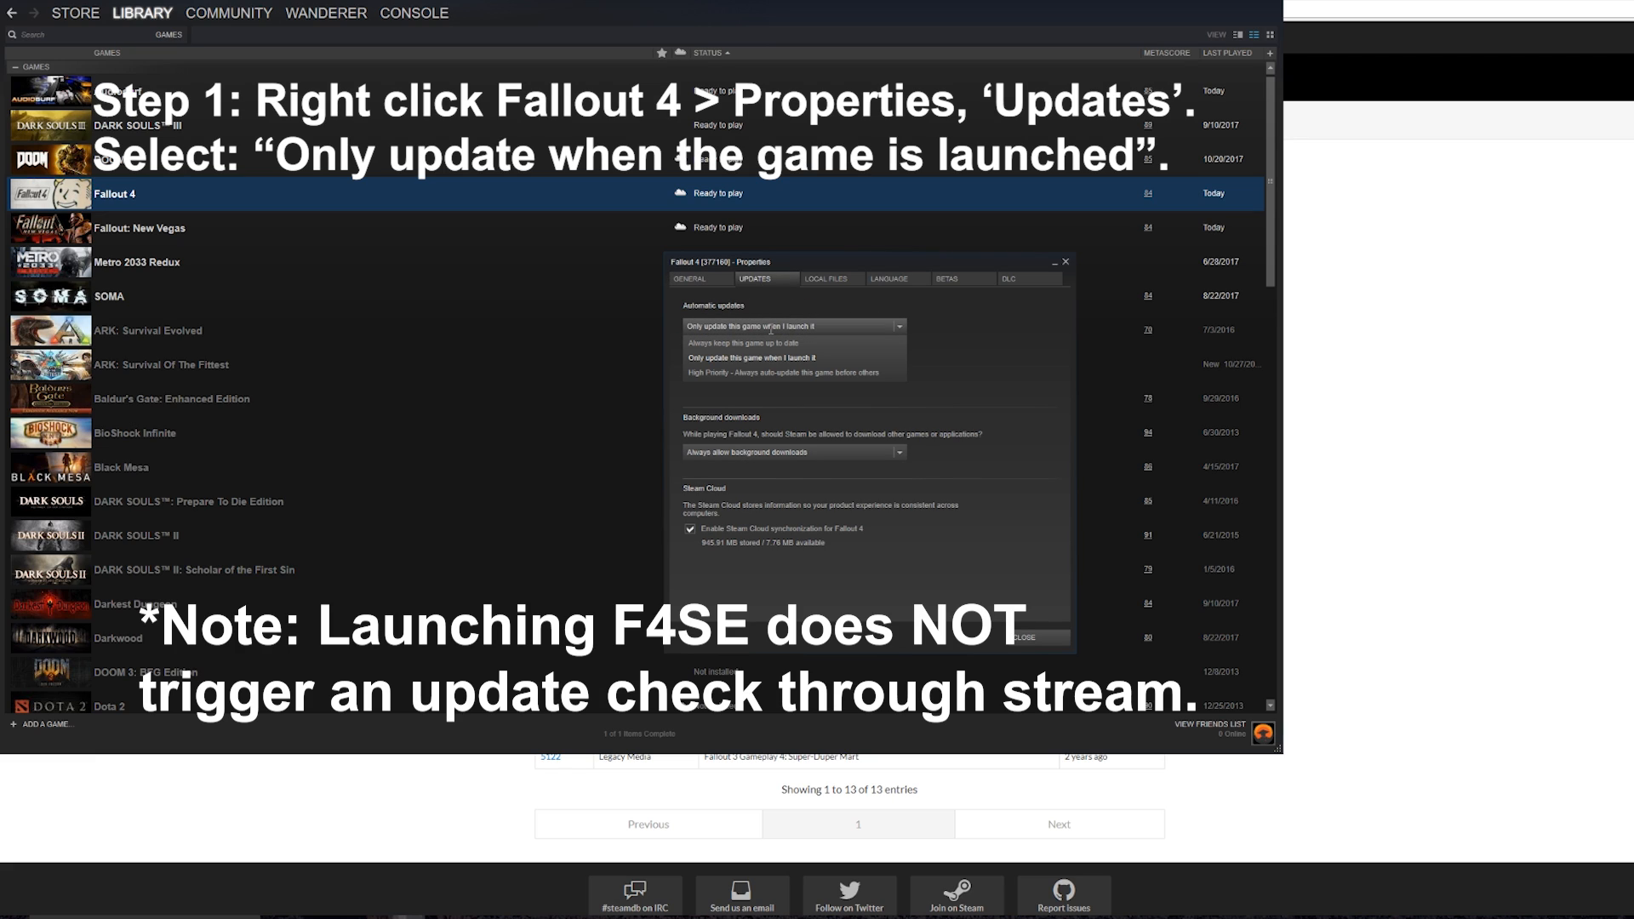
pyautogui.click(800, 357)
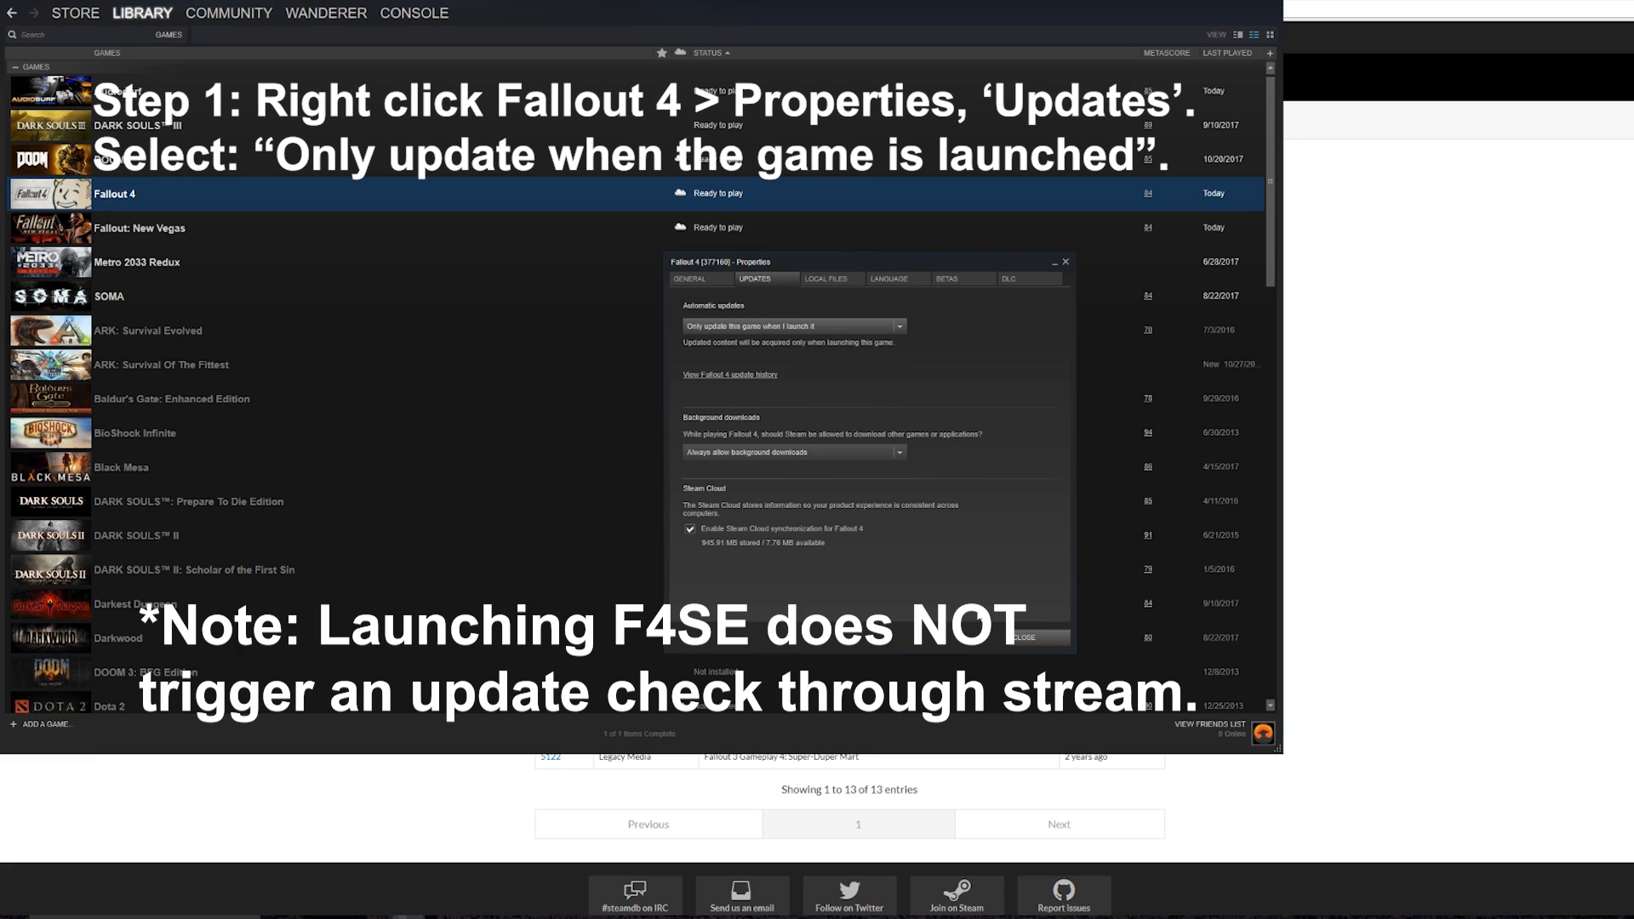
pyautogui.click(1021, 638)
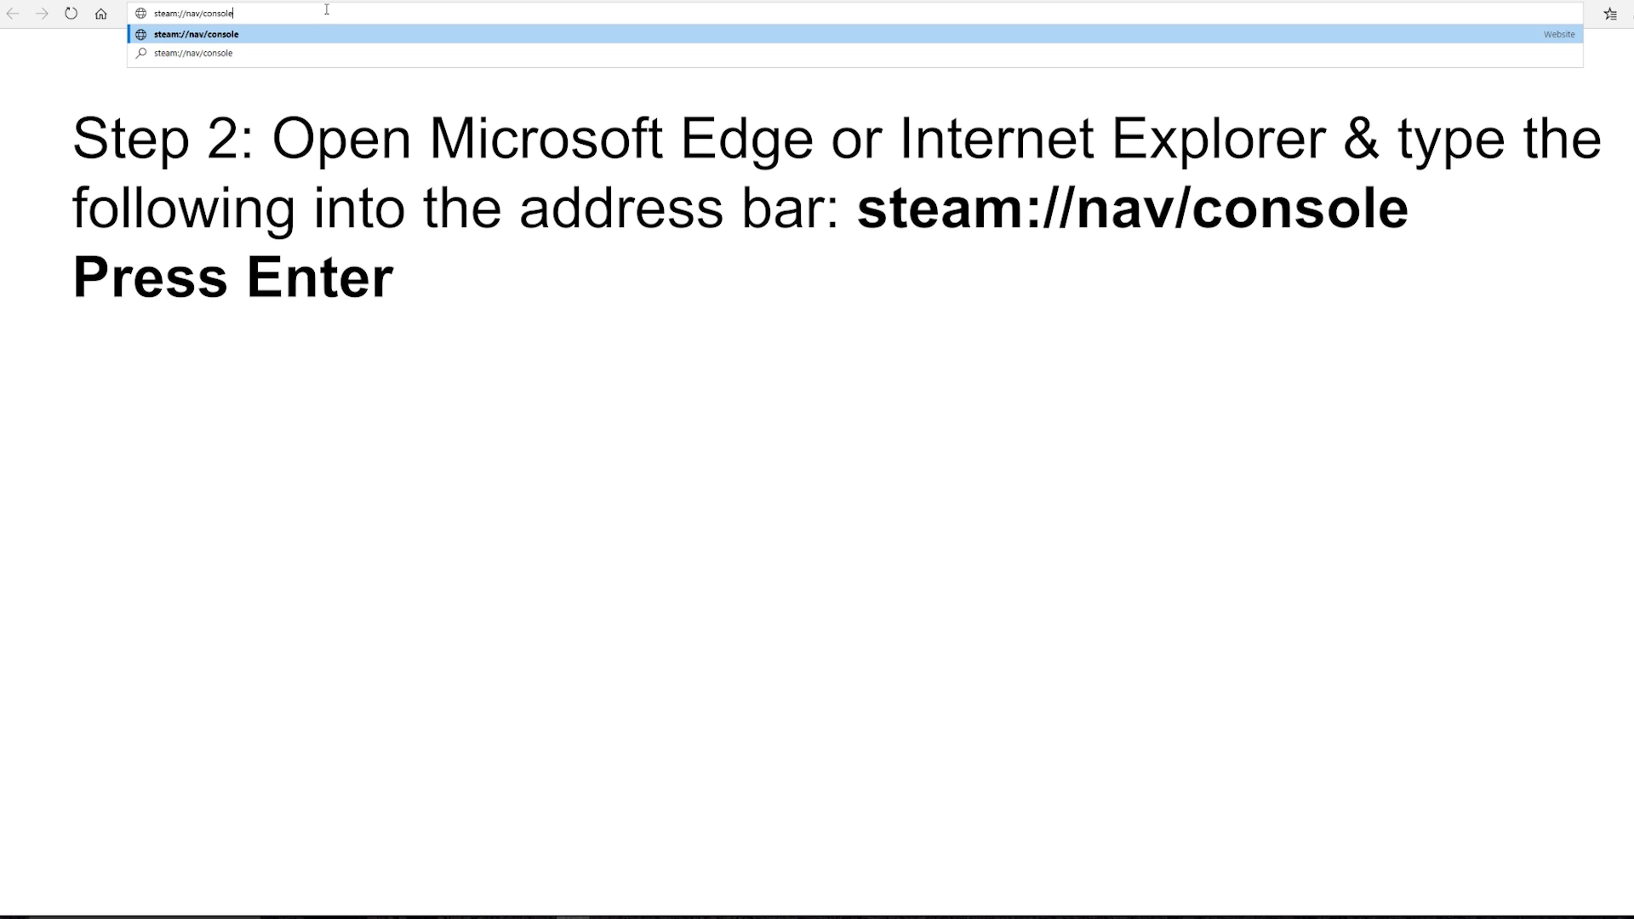
# - Open the Steam console from Microsoft Edge with steam://nav/console, and enter download_depot as the start of a console command
pyautogui.tripleClick(157, 12)
pyautogui.click(266, 13)
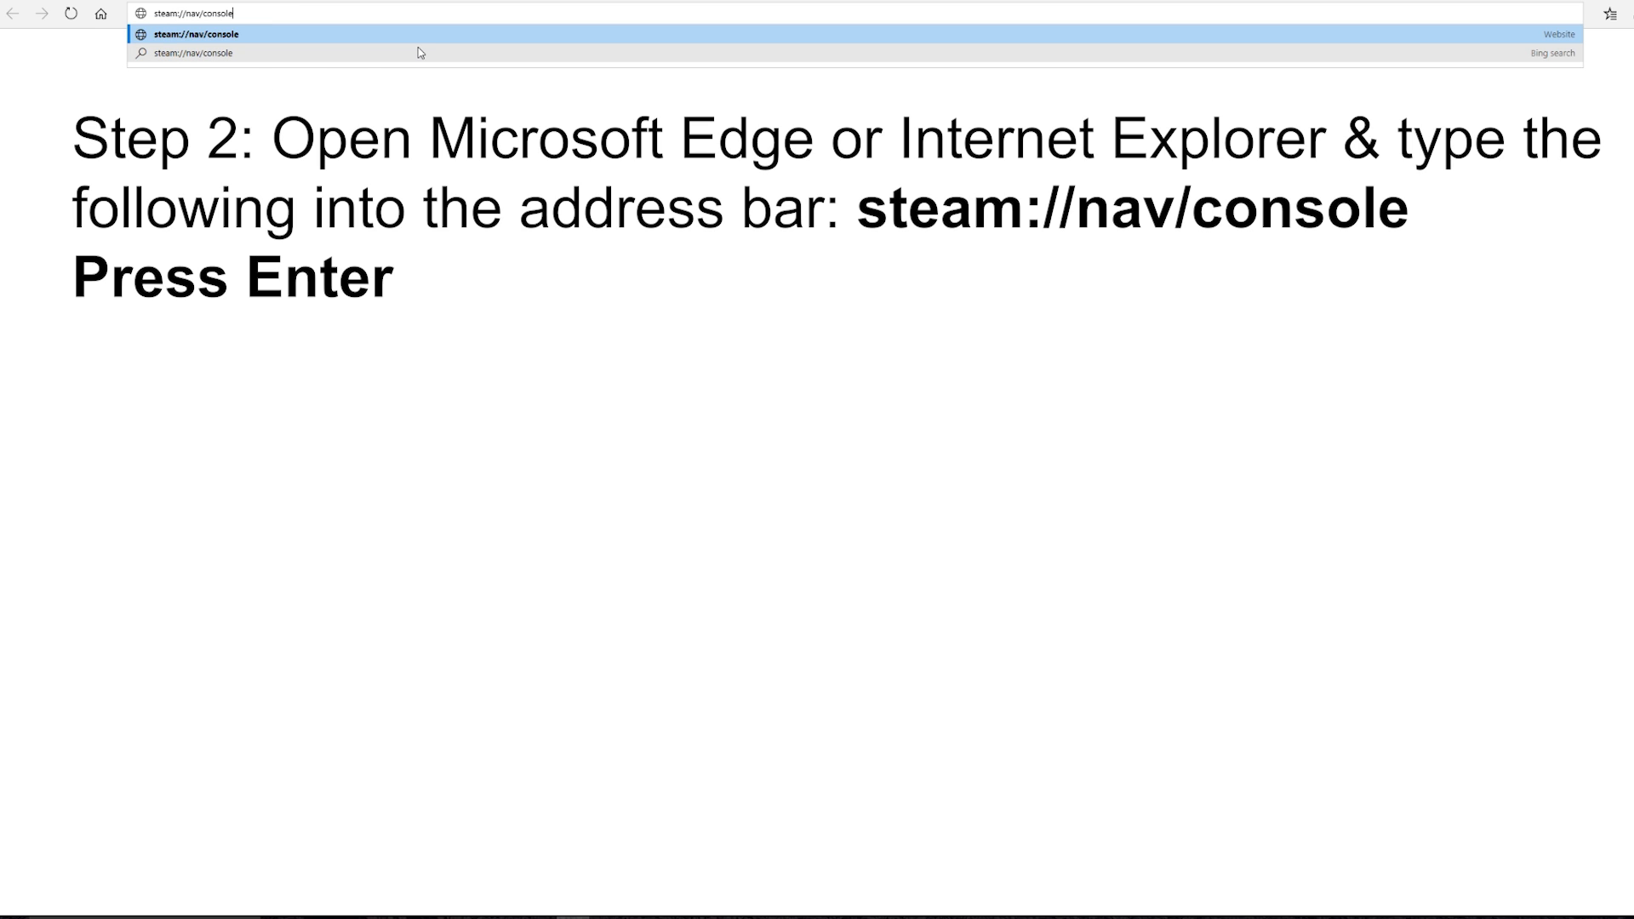
pyautogui.press('Return')
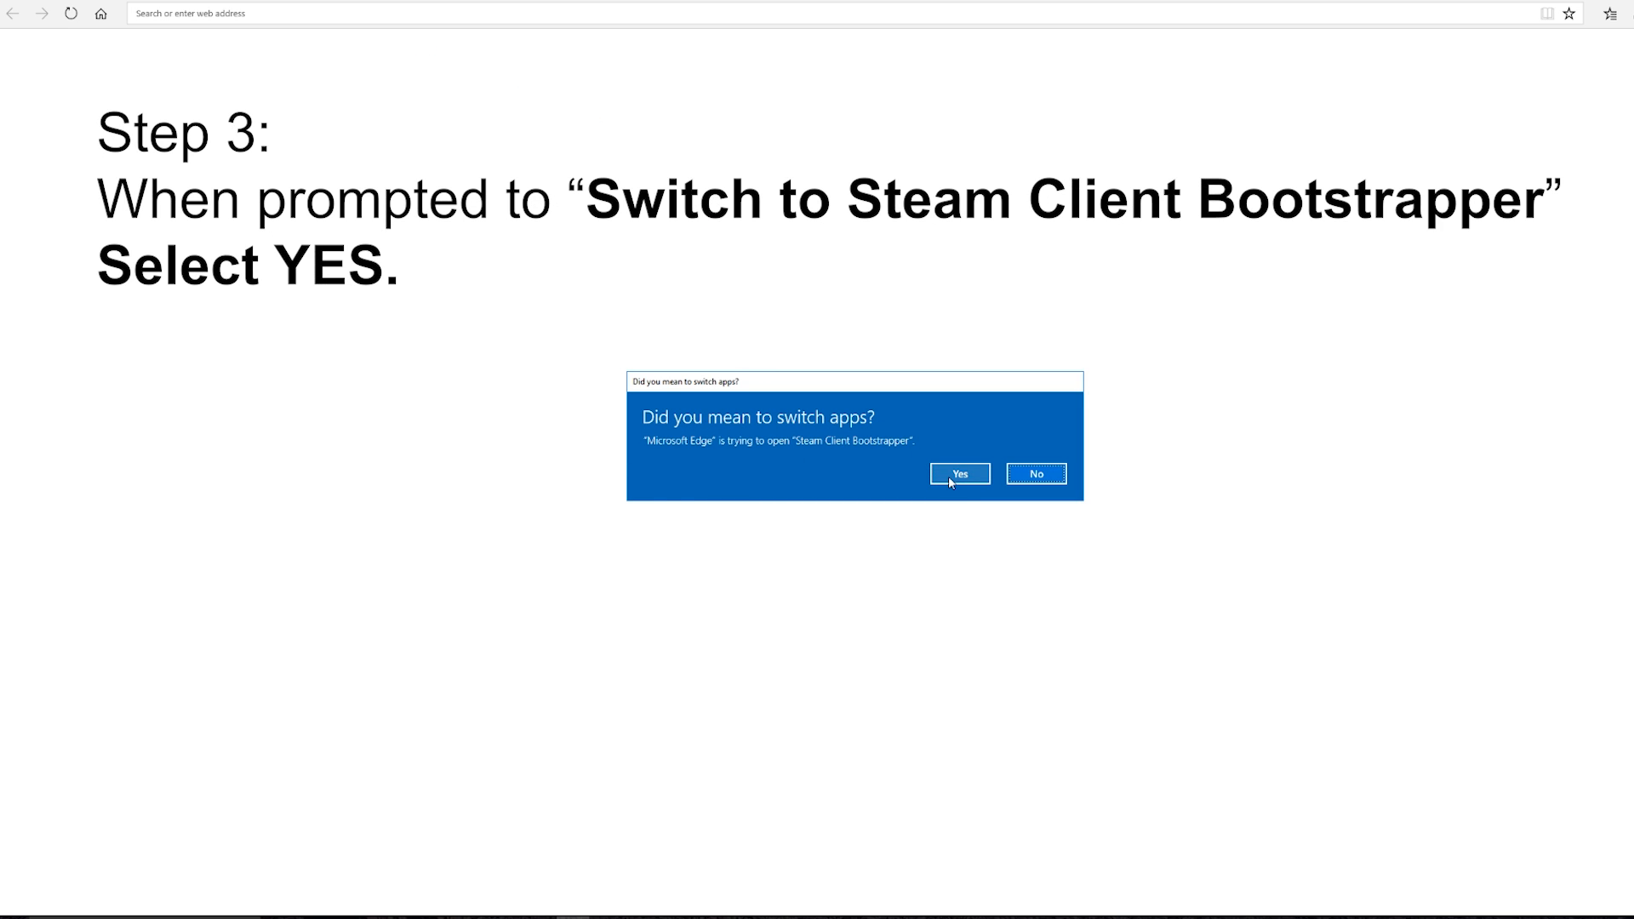
pyautogui.click(948, 474)
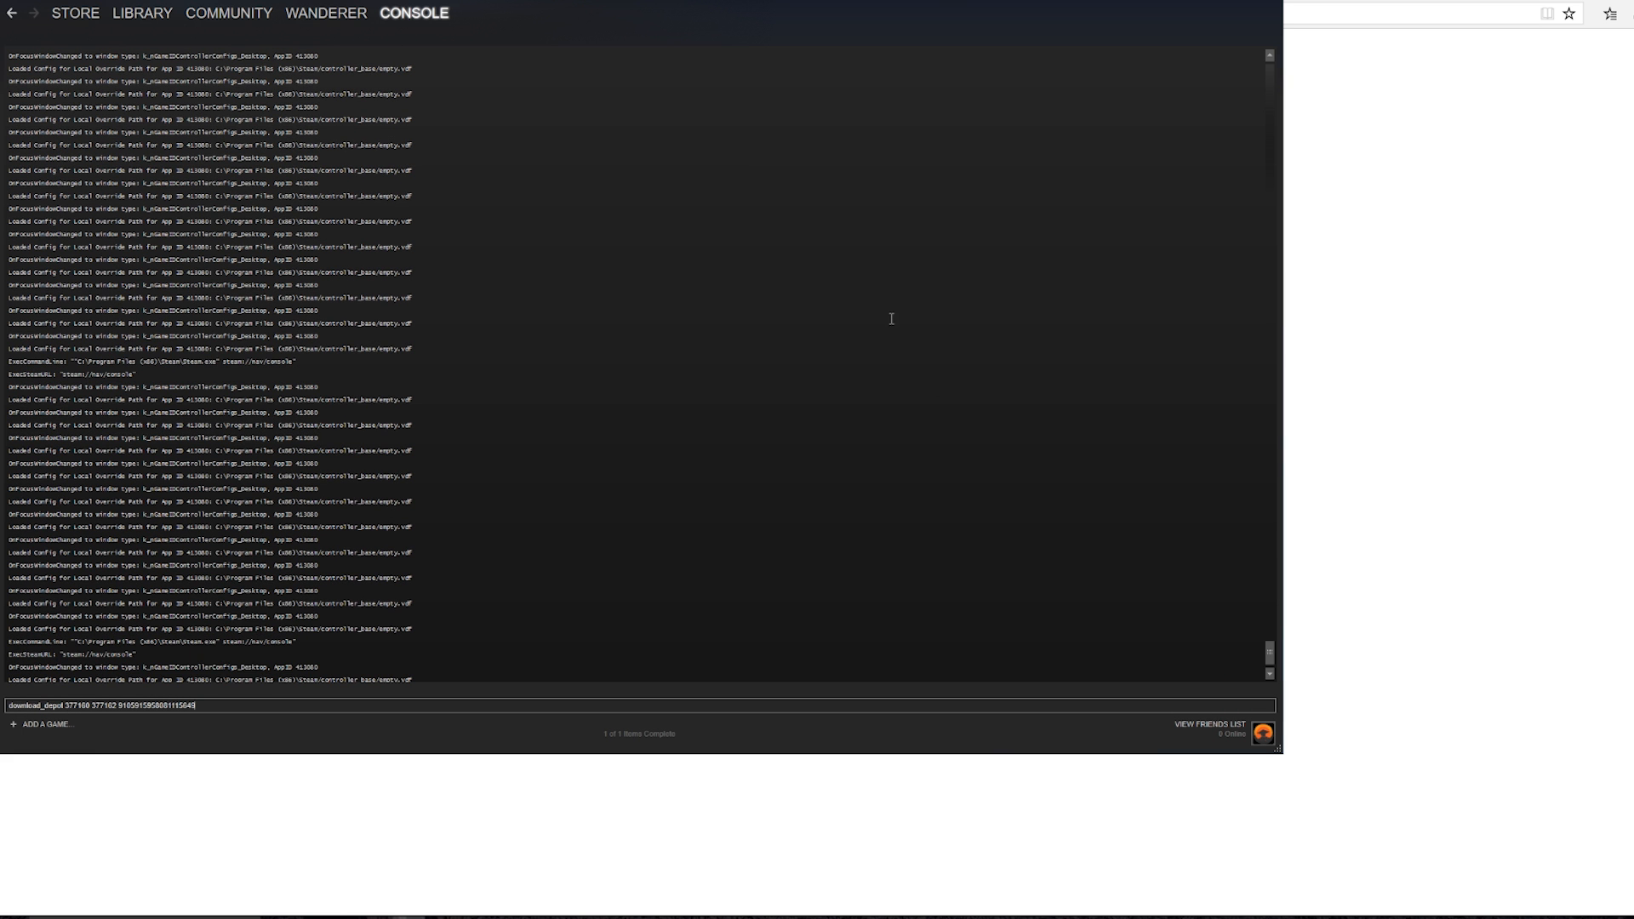
pyautogui.press('Return')
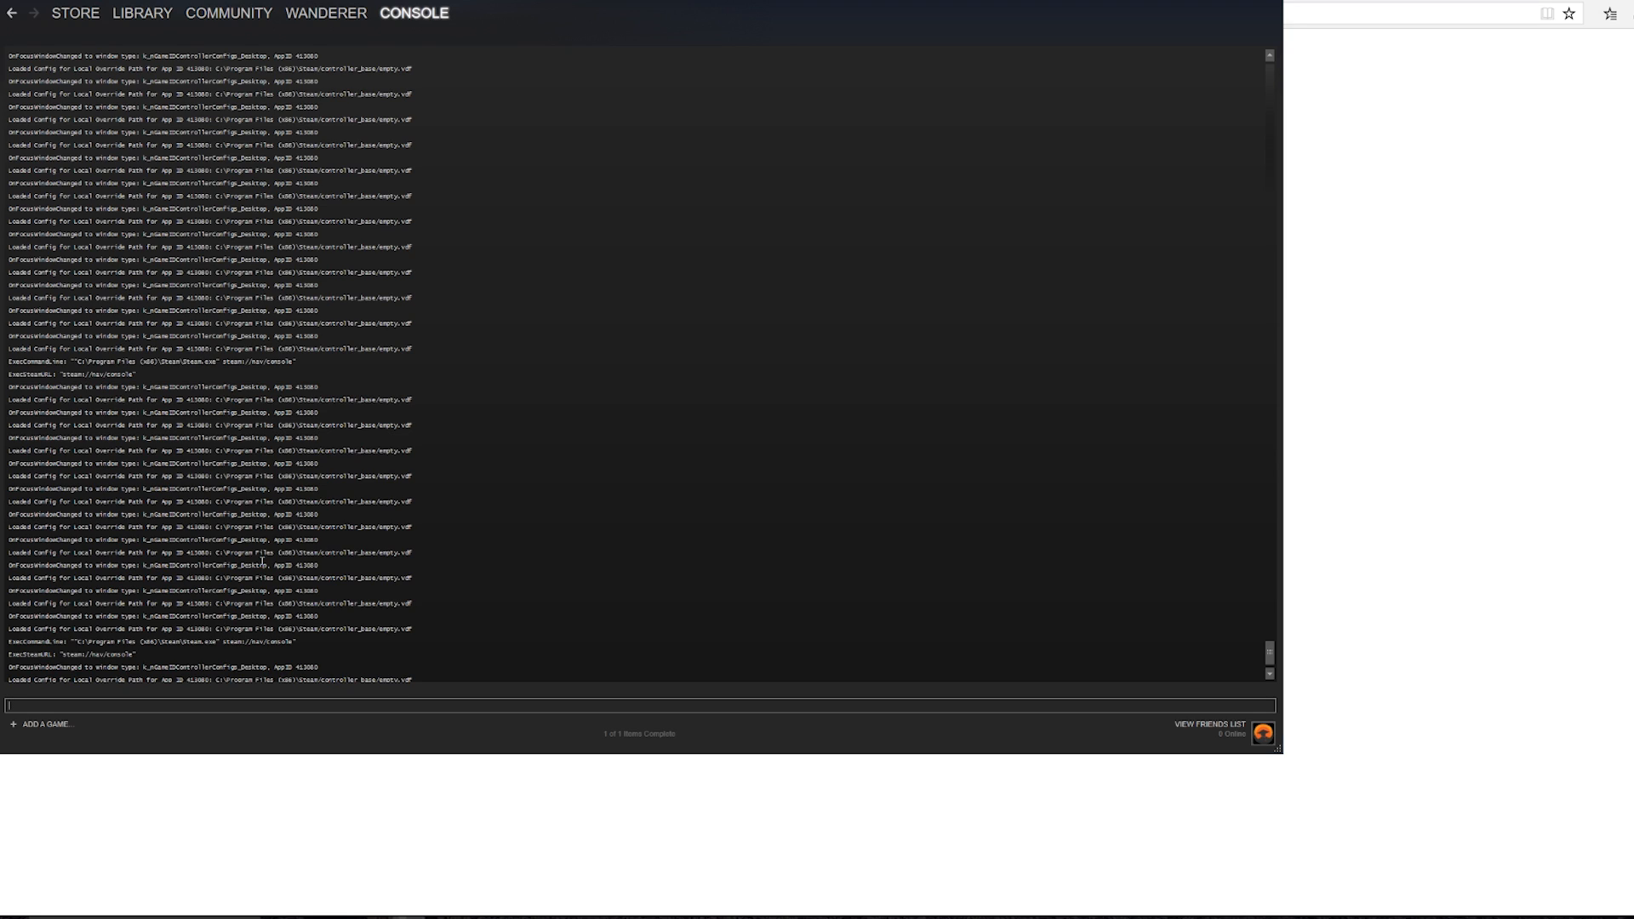
pyautogui.write('download_depot')
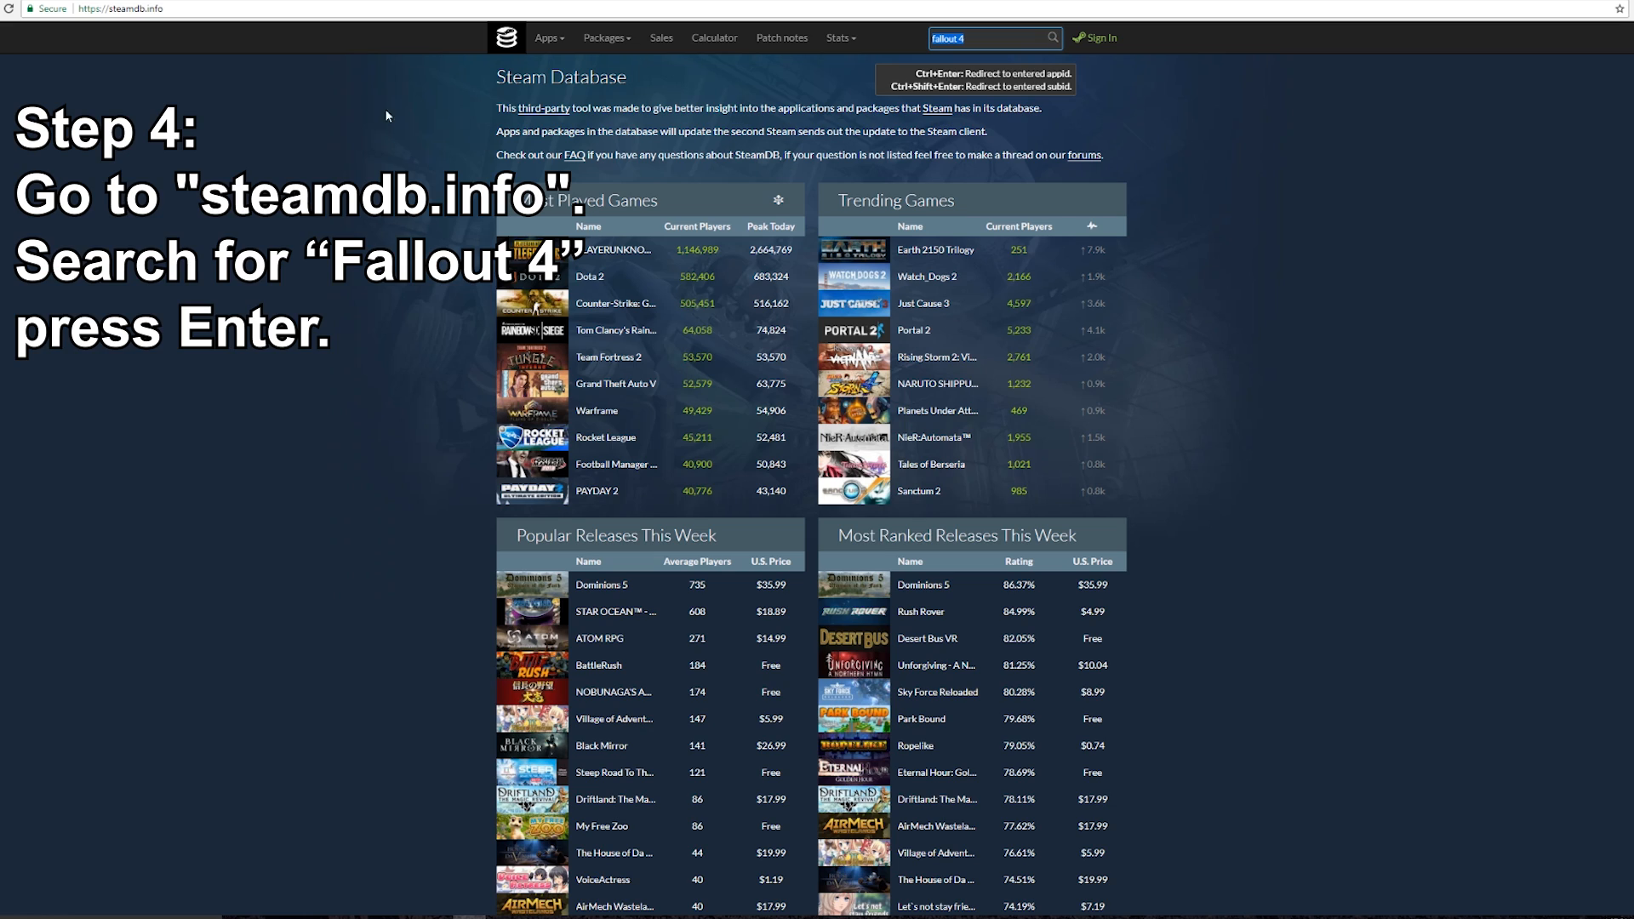
# - Switch to steamdb.info in the browser, search for "fallout 4" and copy the Fallout 4 game's AppID, 377160
pyautogui.click(145, 8)
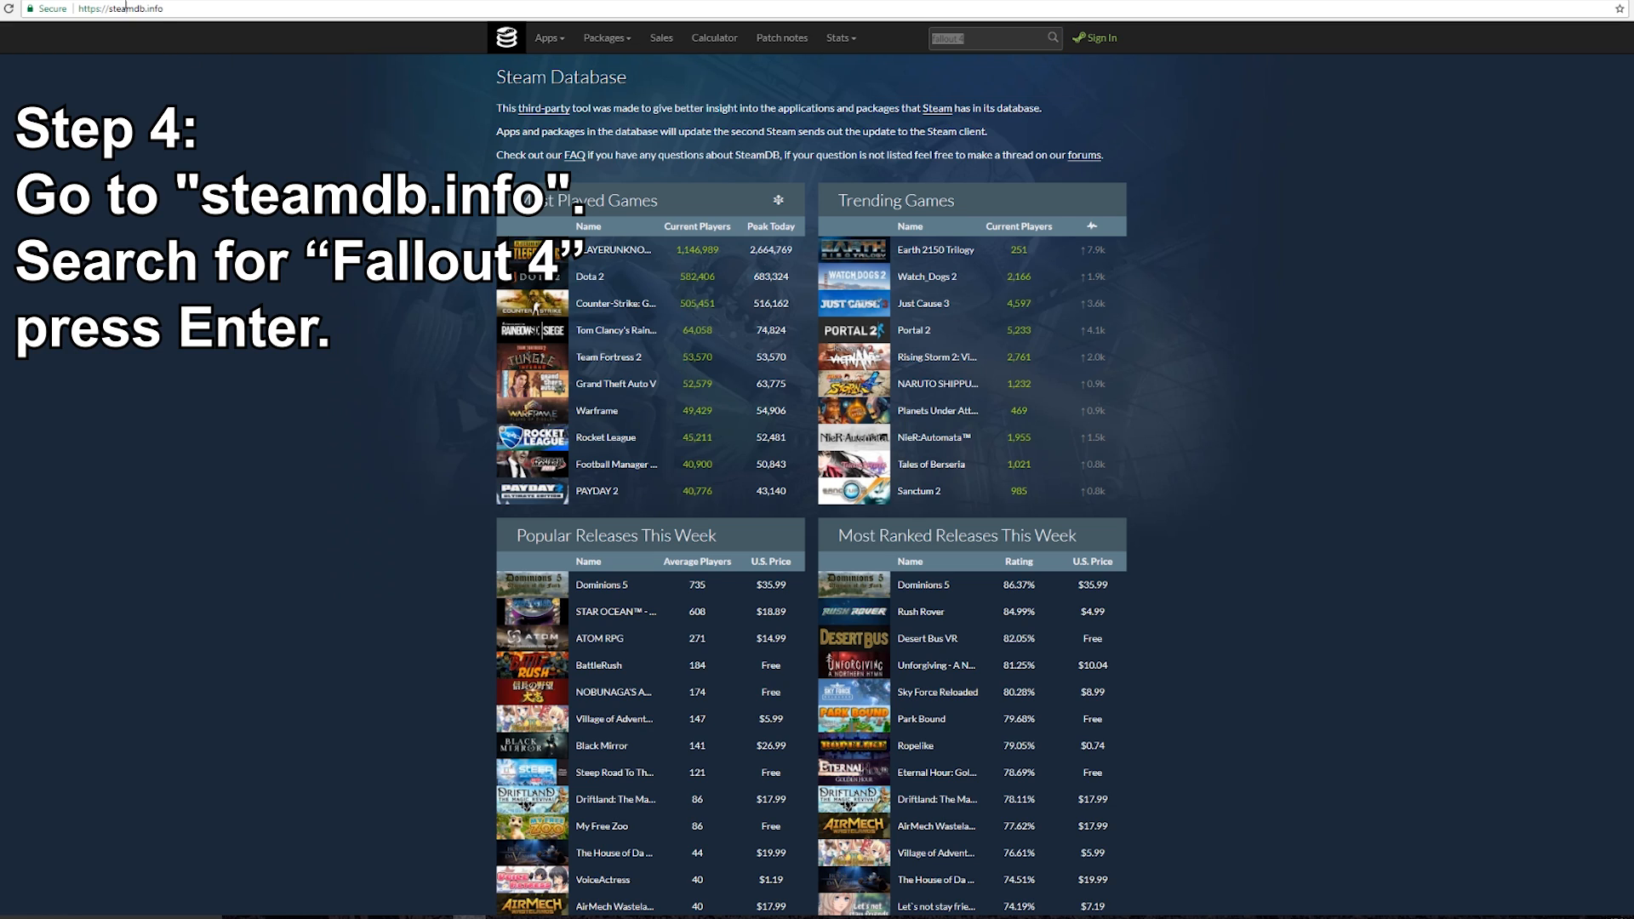
pyautogui.click(987, 38)
pyautogui.press('Return')
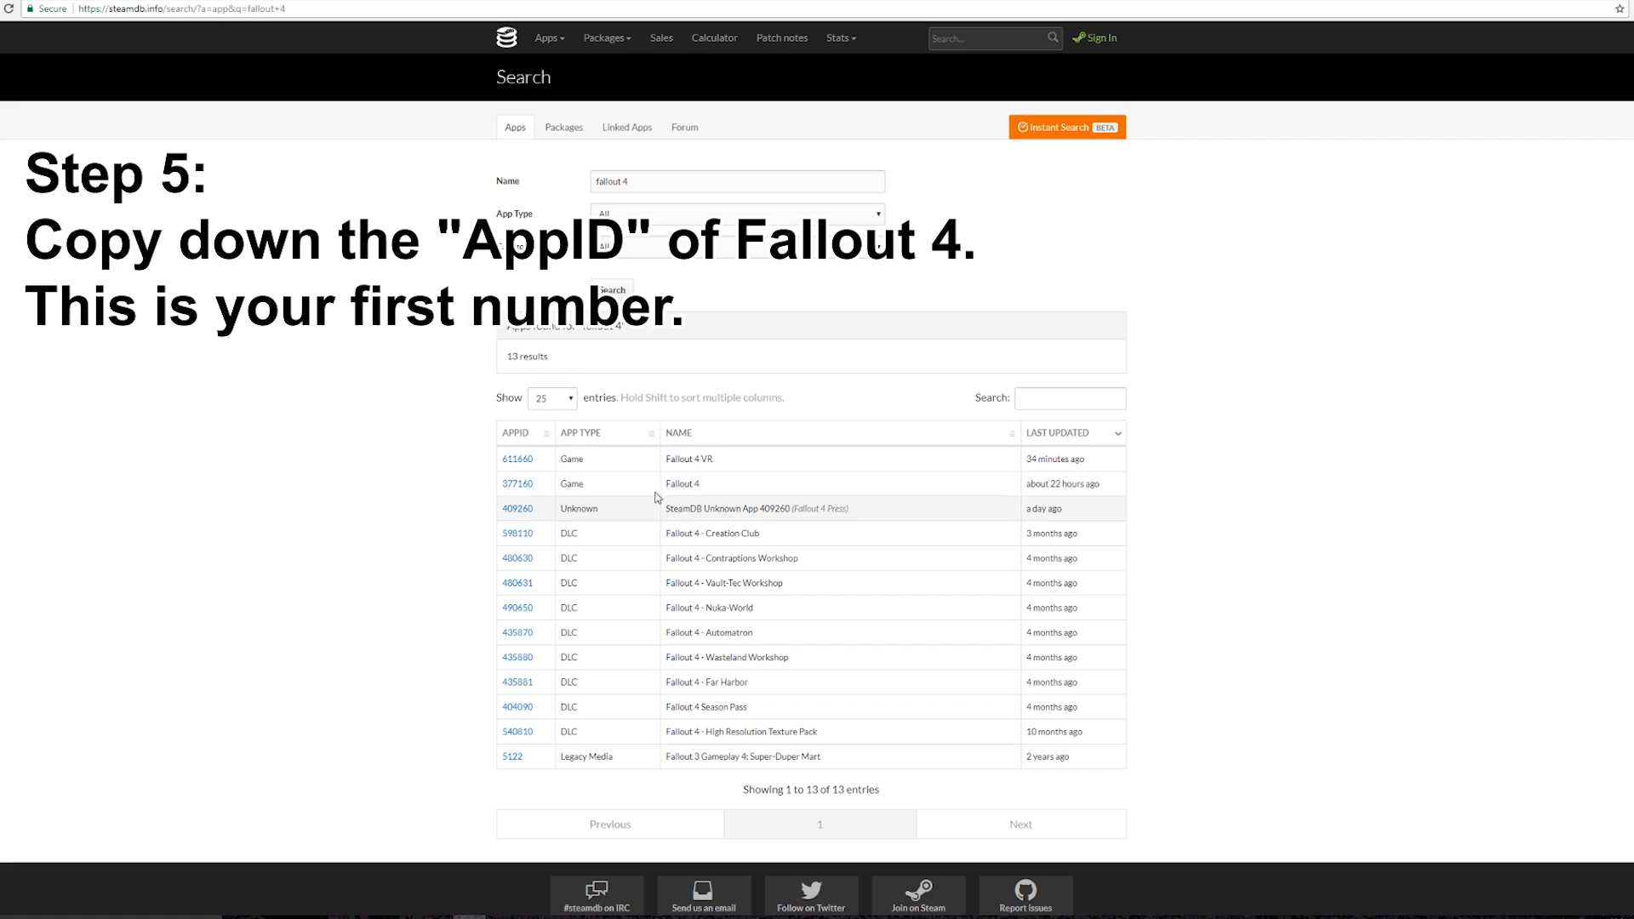
pyautogui.moveTo(538, 485); pyautogui.dragTo(502, 484)
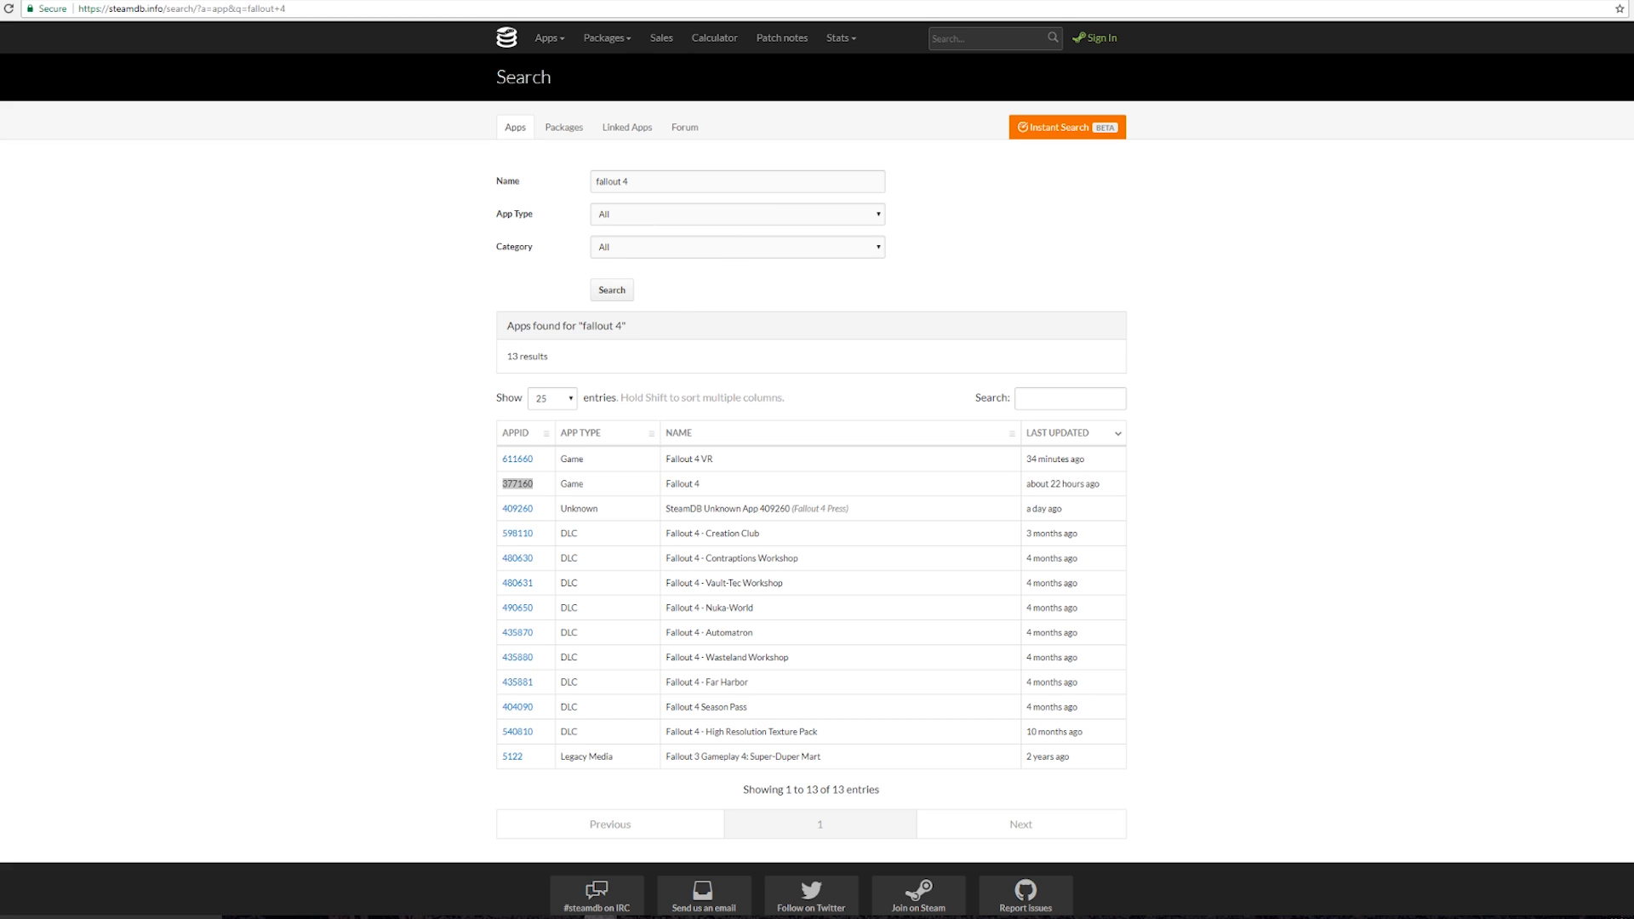
# - Open the depots list of the Fallout 4 game and copy the Fallout 4 exe depot ID, 377162
pyautogui.click(513, 488)
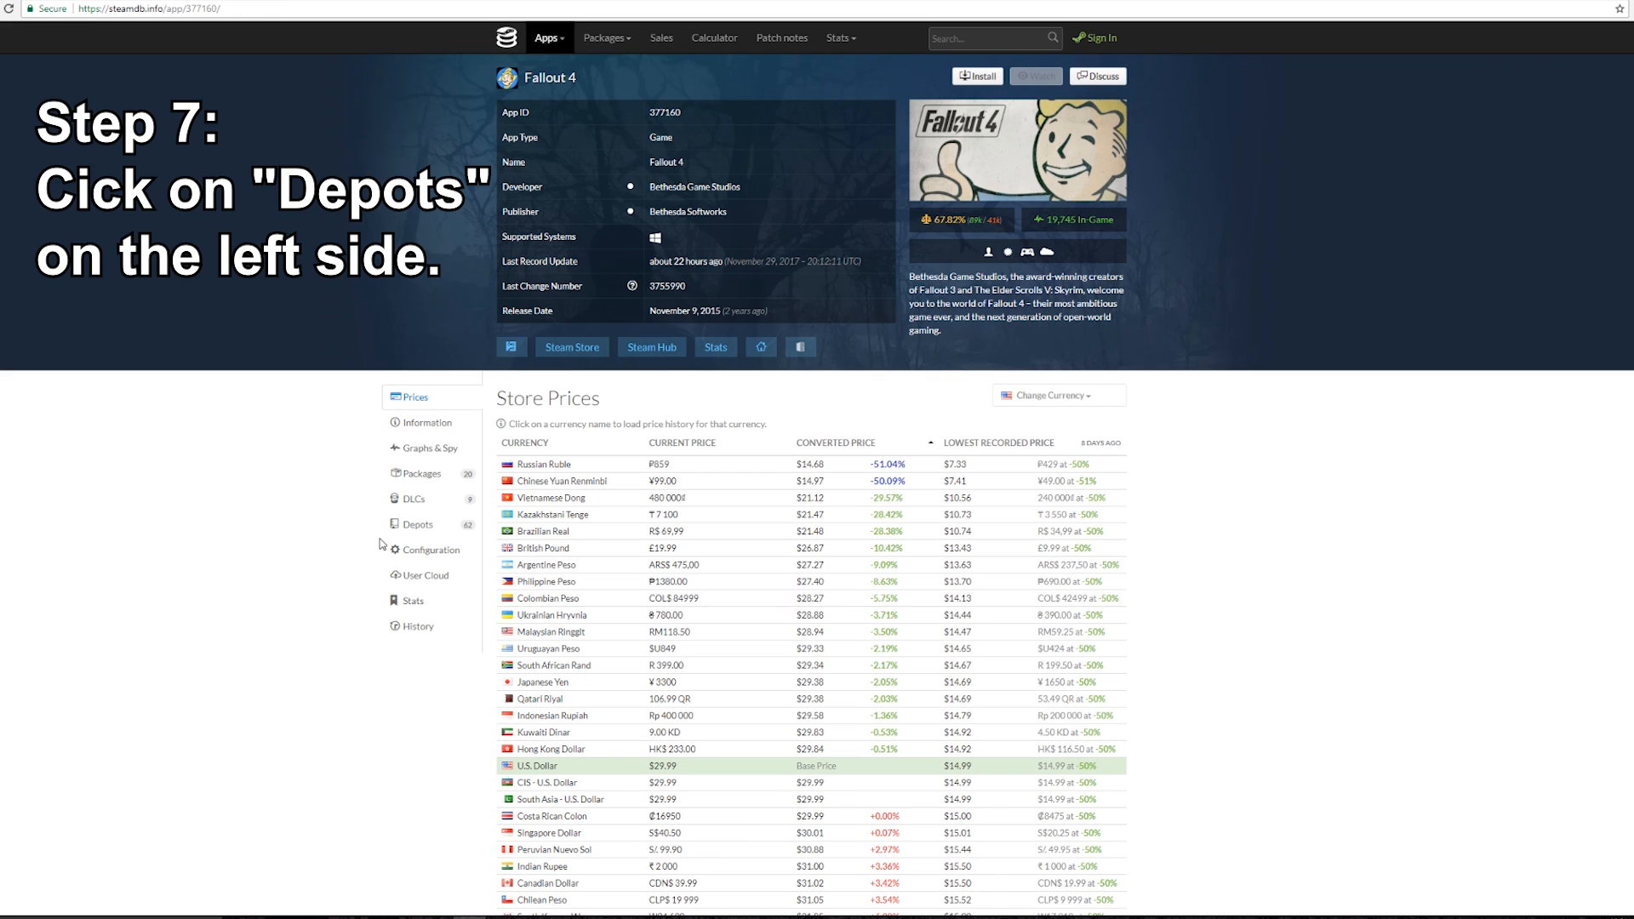
pyautogui.click(429, 533)
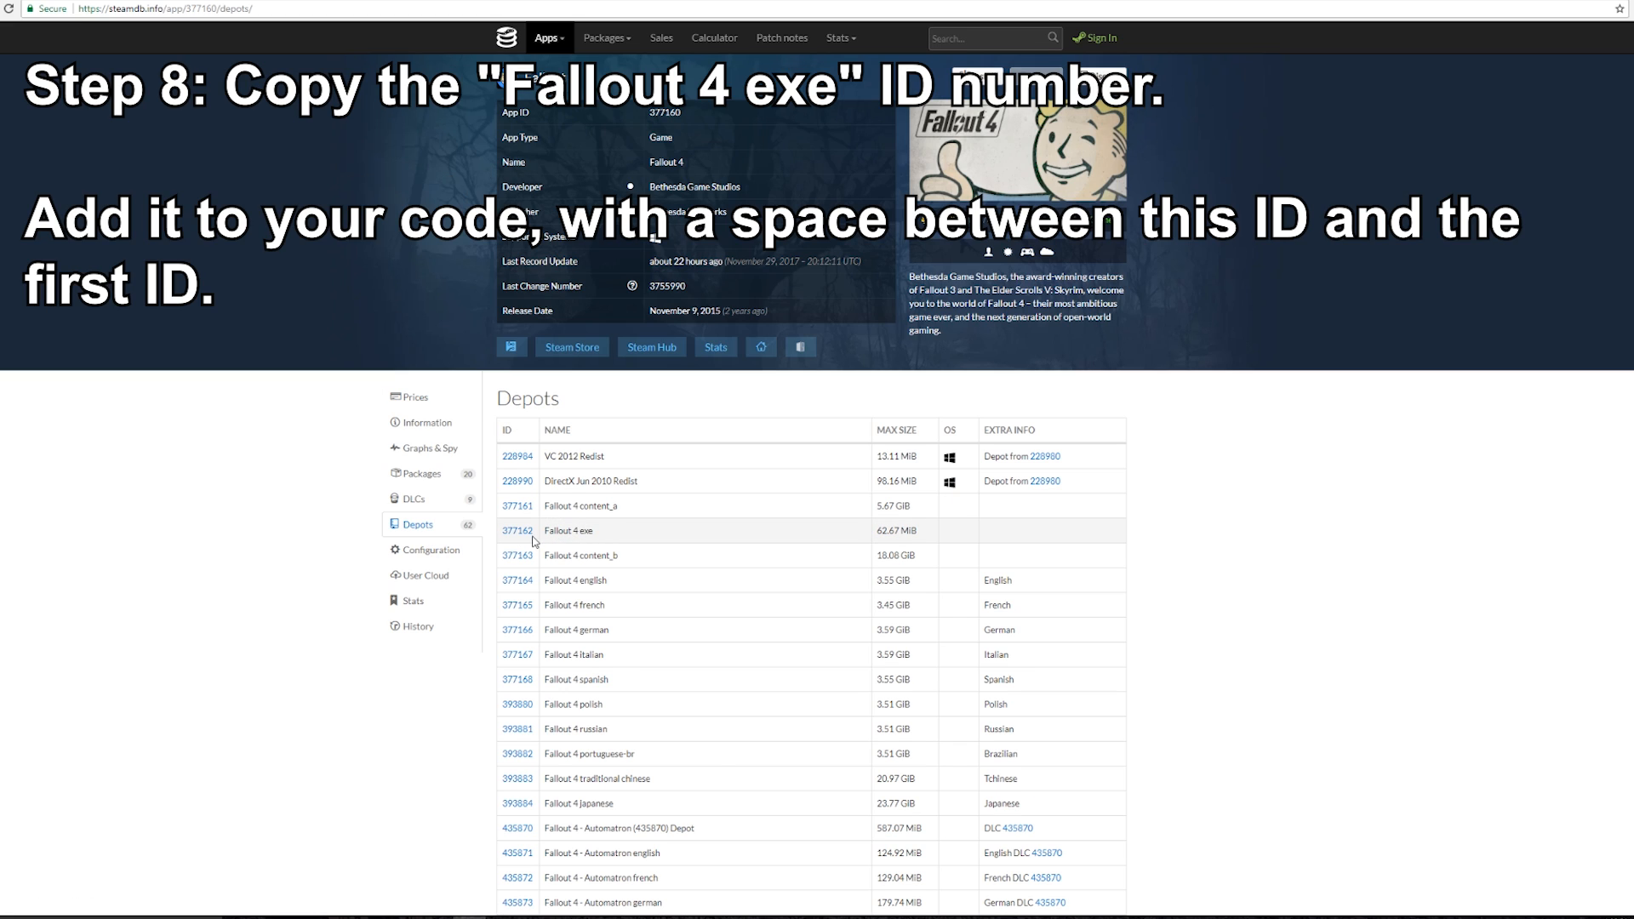
pyautogui.moveTo(535, 532); pyautogui.dragTo(500, 534)
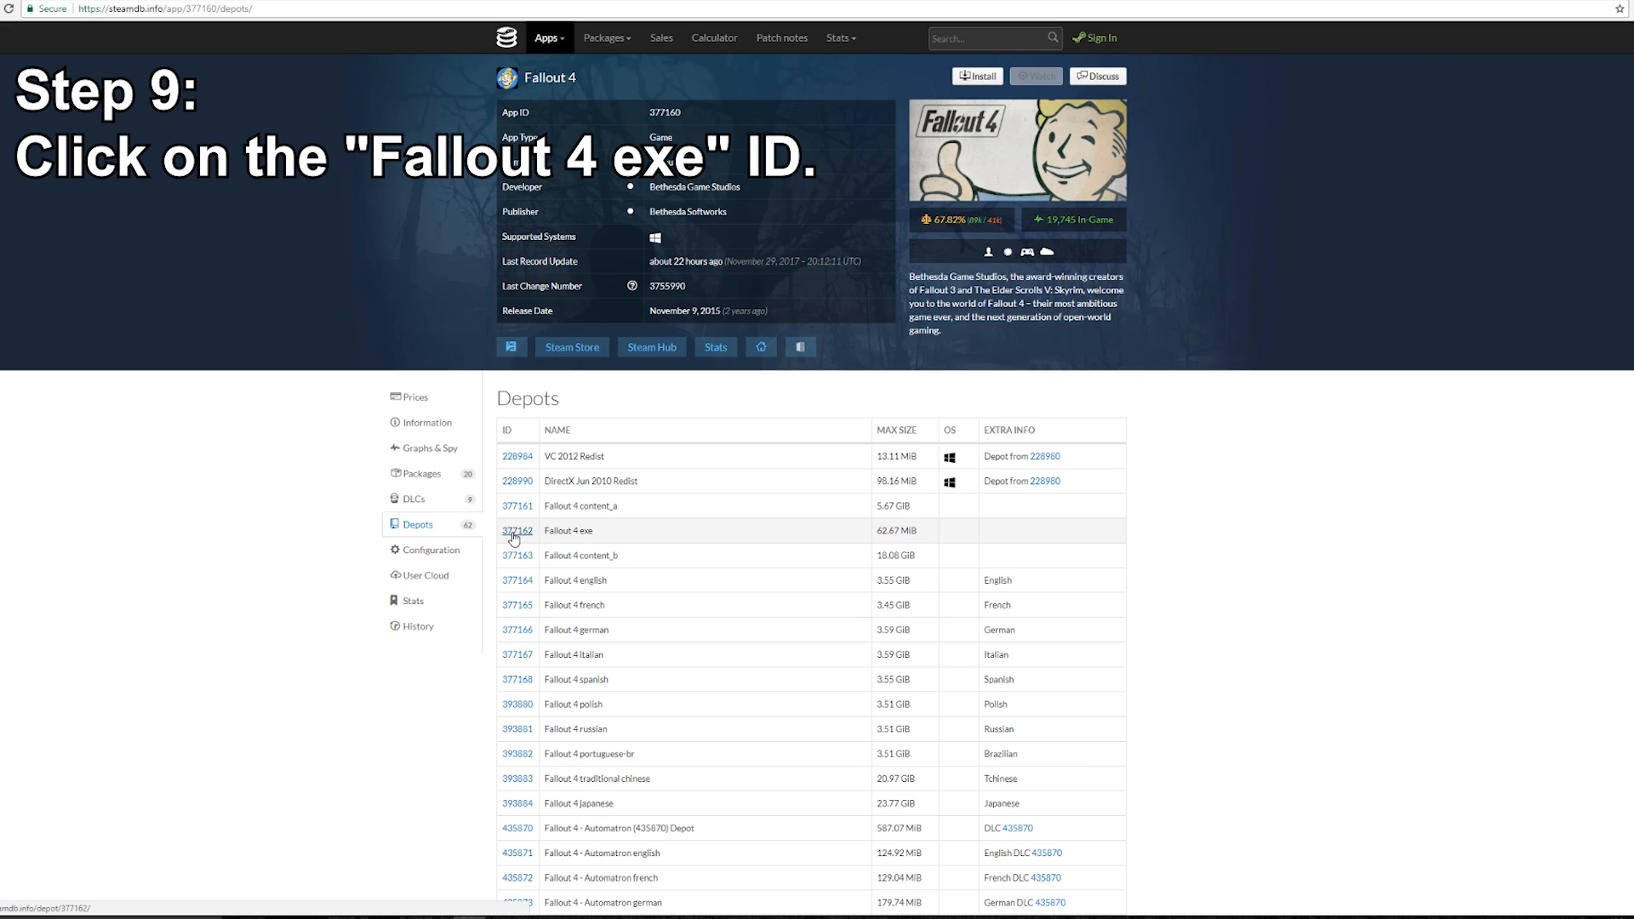
pyautogui.click(514, 532)
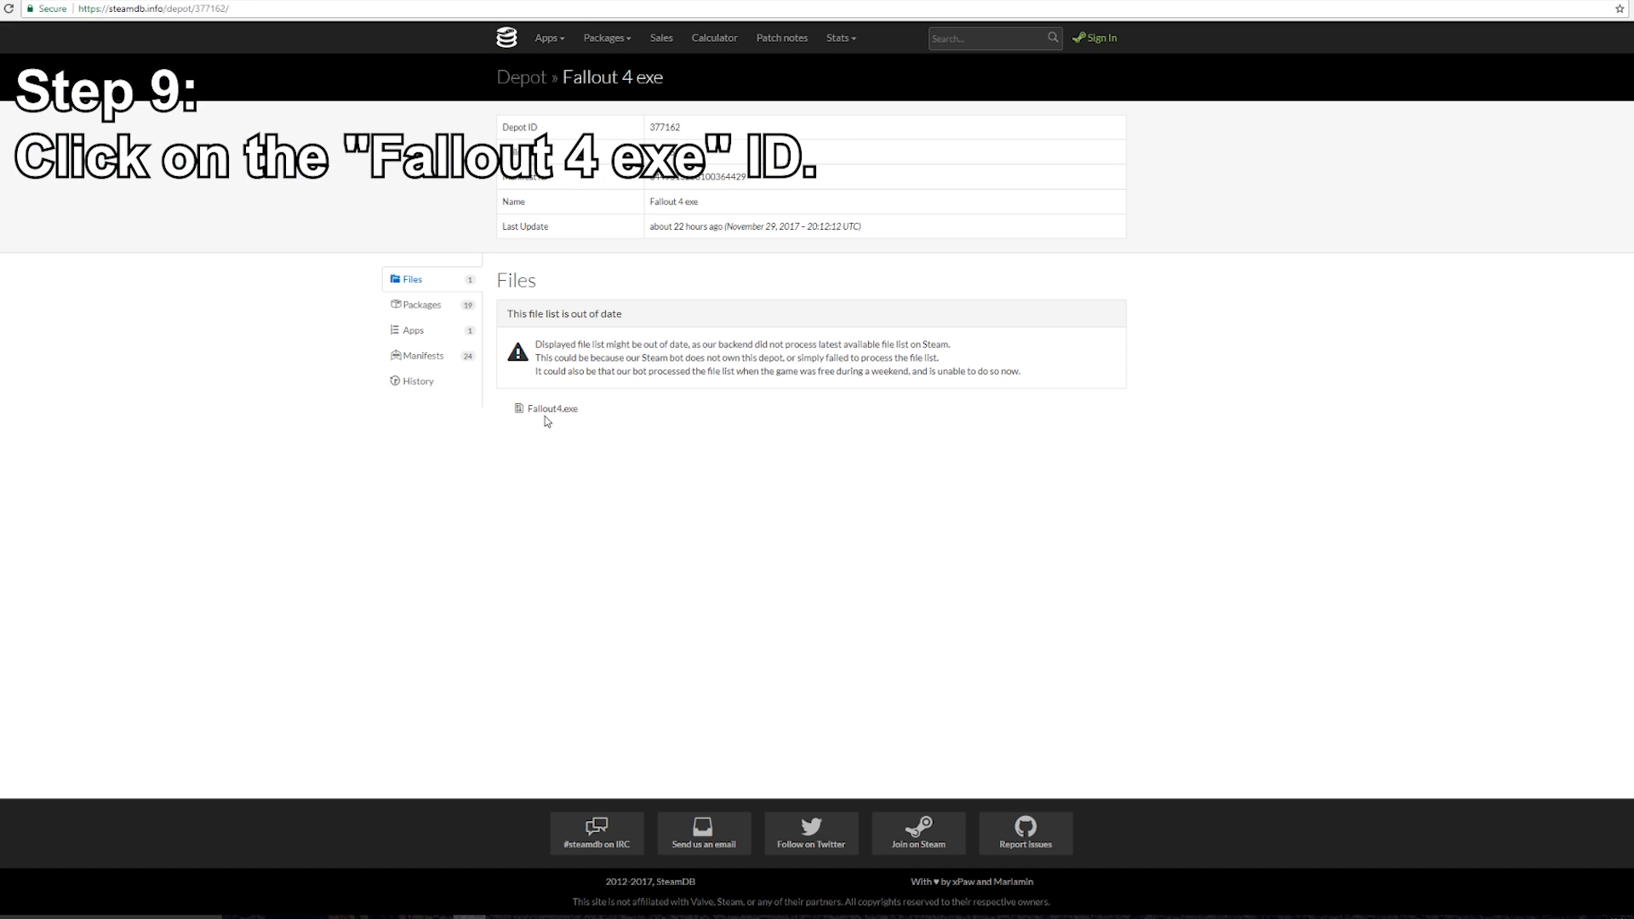
pyautogui.click(436, 361)
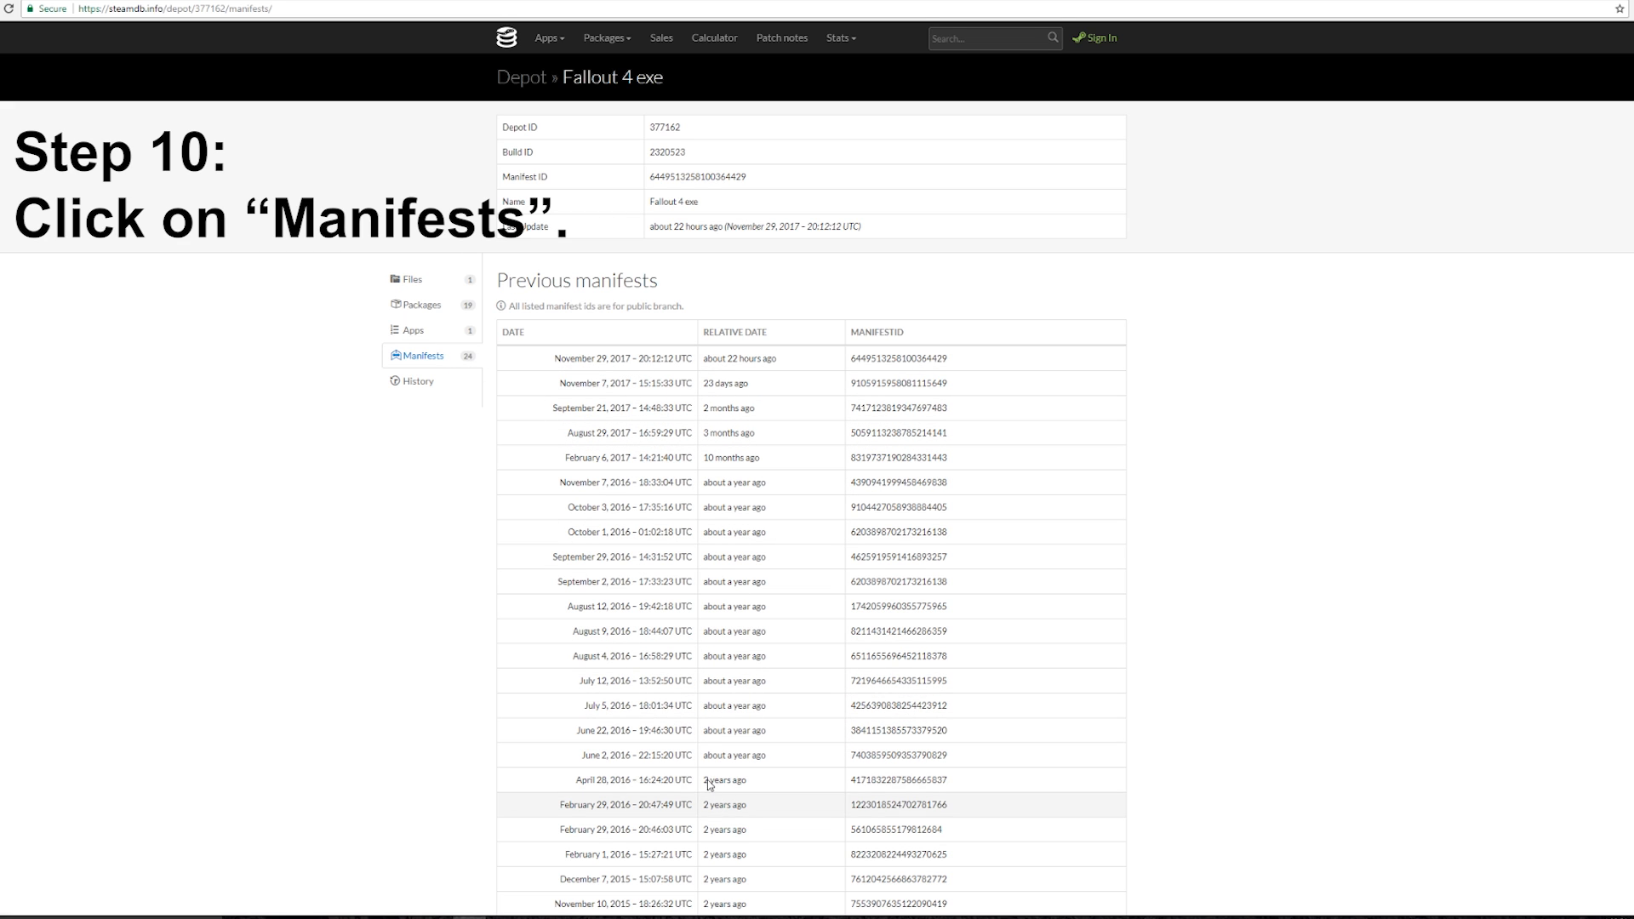
pyautogui.scroll(-3, 398, 525)
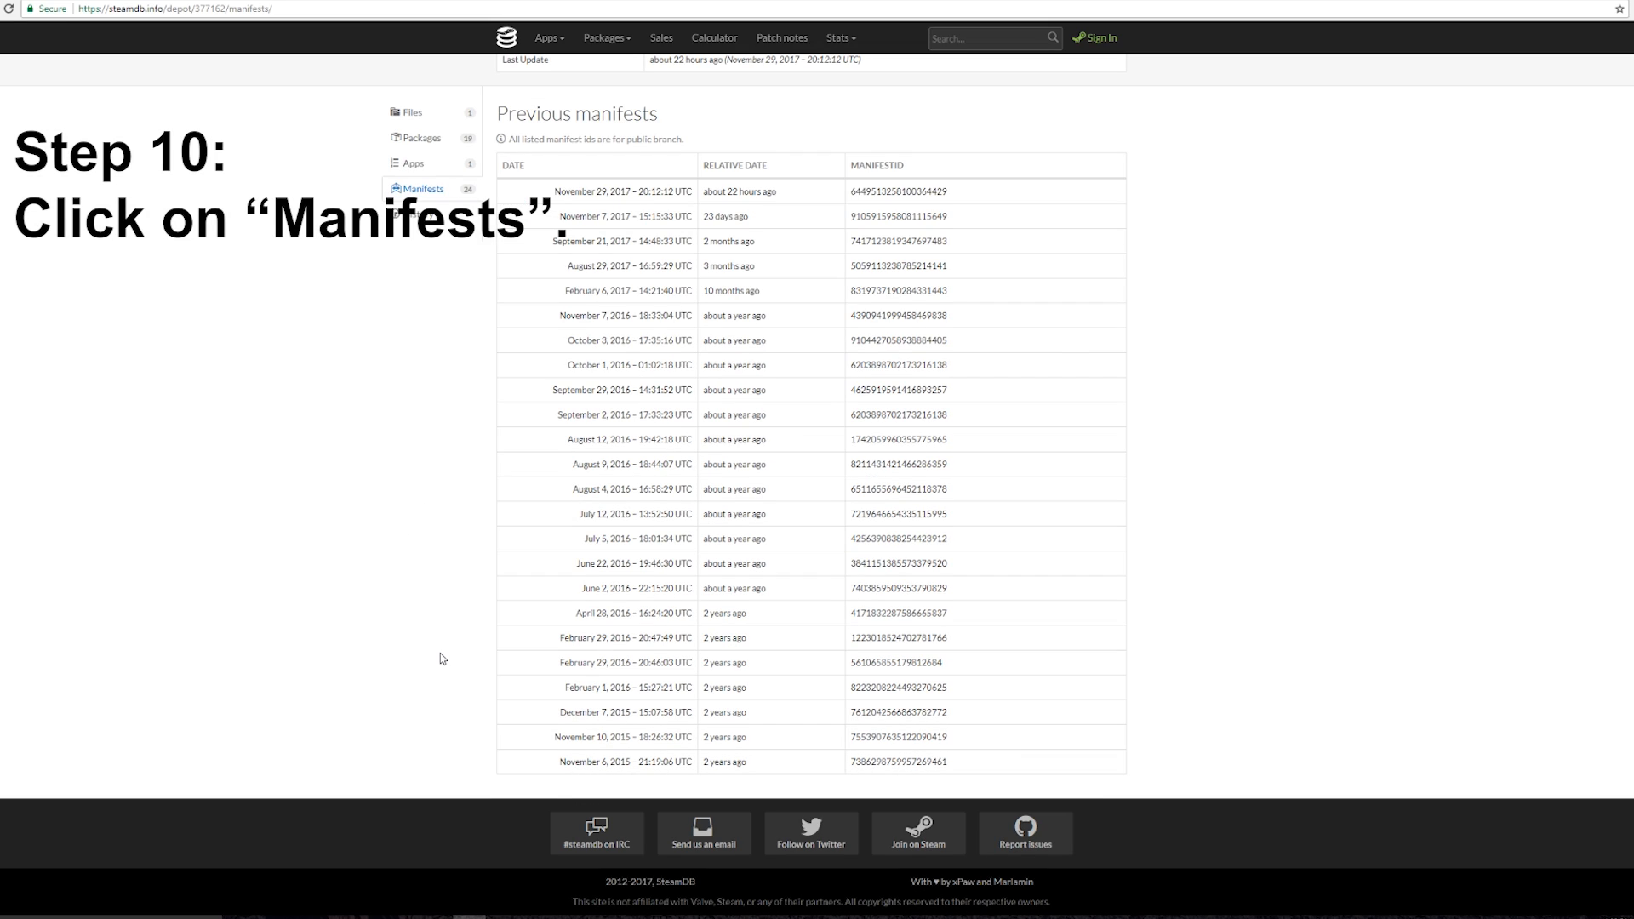
pyautogui.scroll(3, 259, 339)
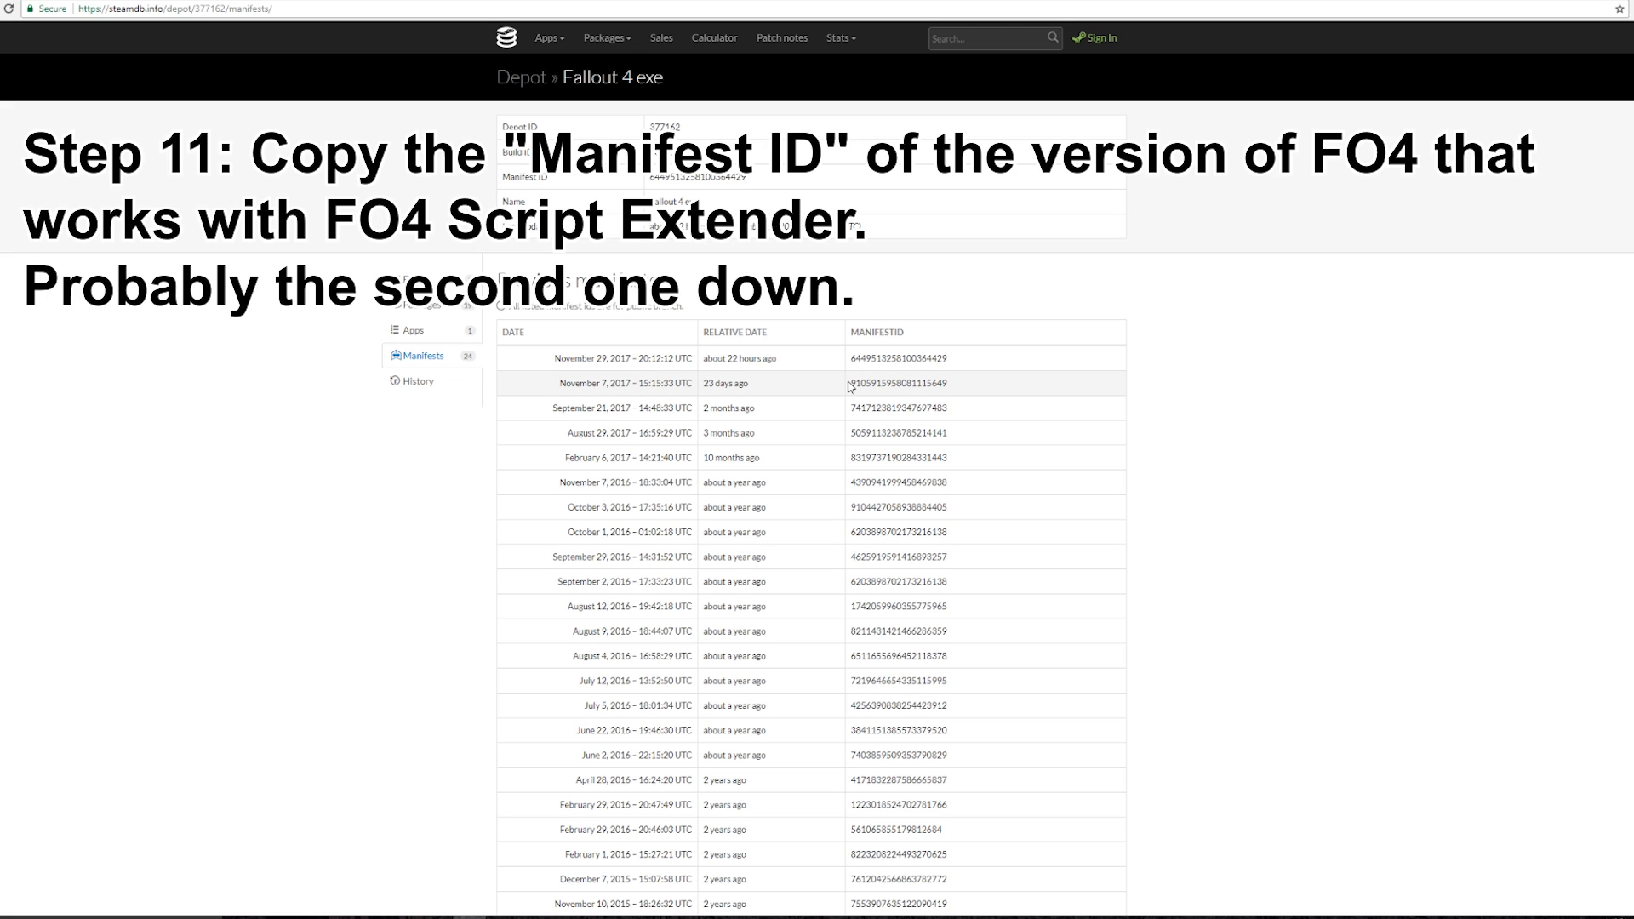
pyautogui.moveTo(849, 385); pyautogui.dragTo(959, 384)
pyautogui.hotkey('ctrl', 'c')
pyautogui.click(641, 906)
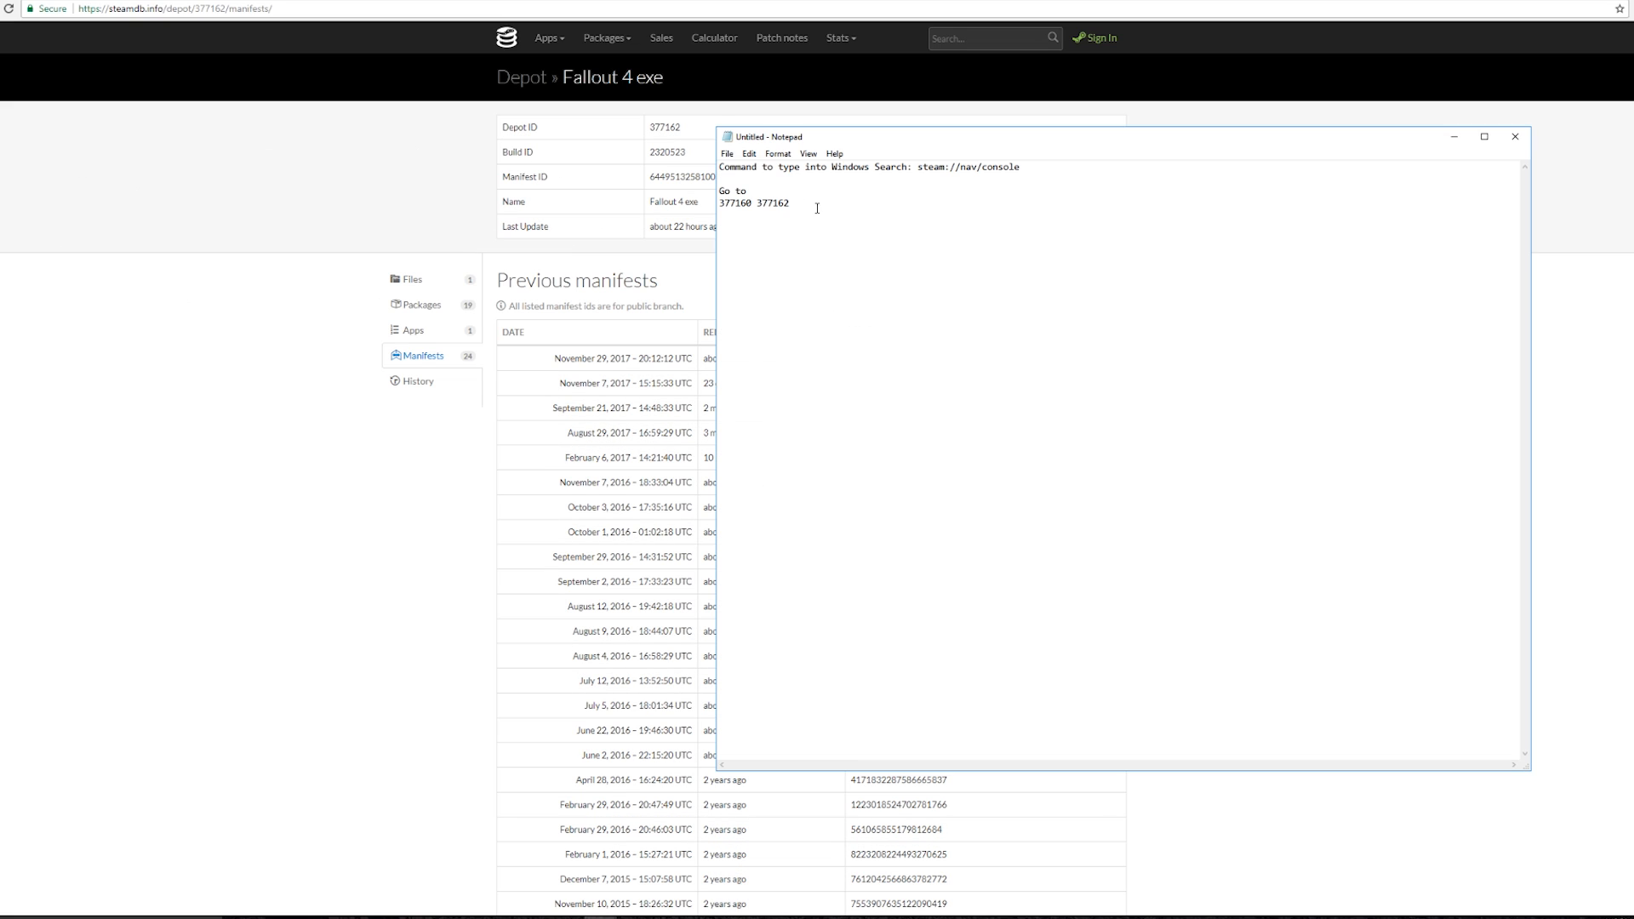
pyautogui.hotkey('ctrl', 'v')
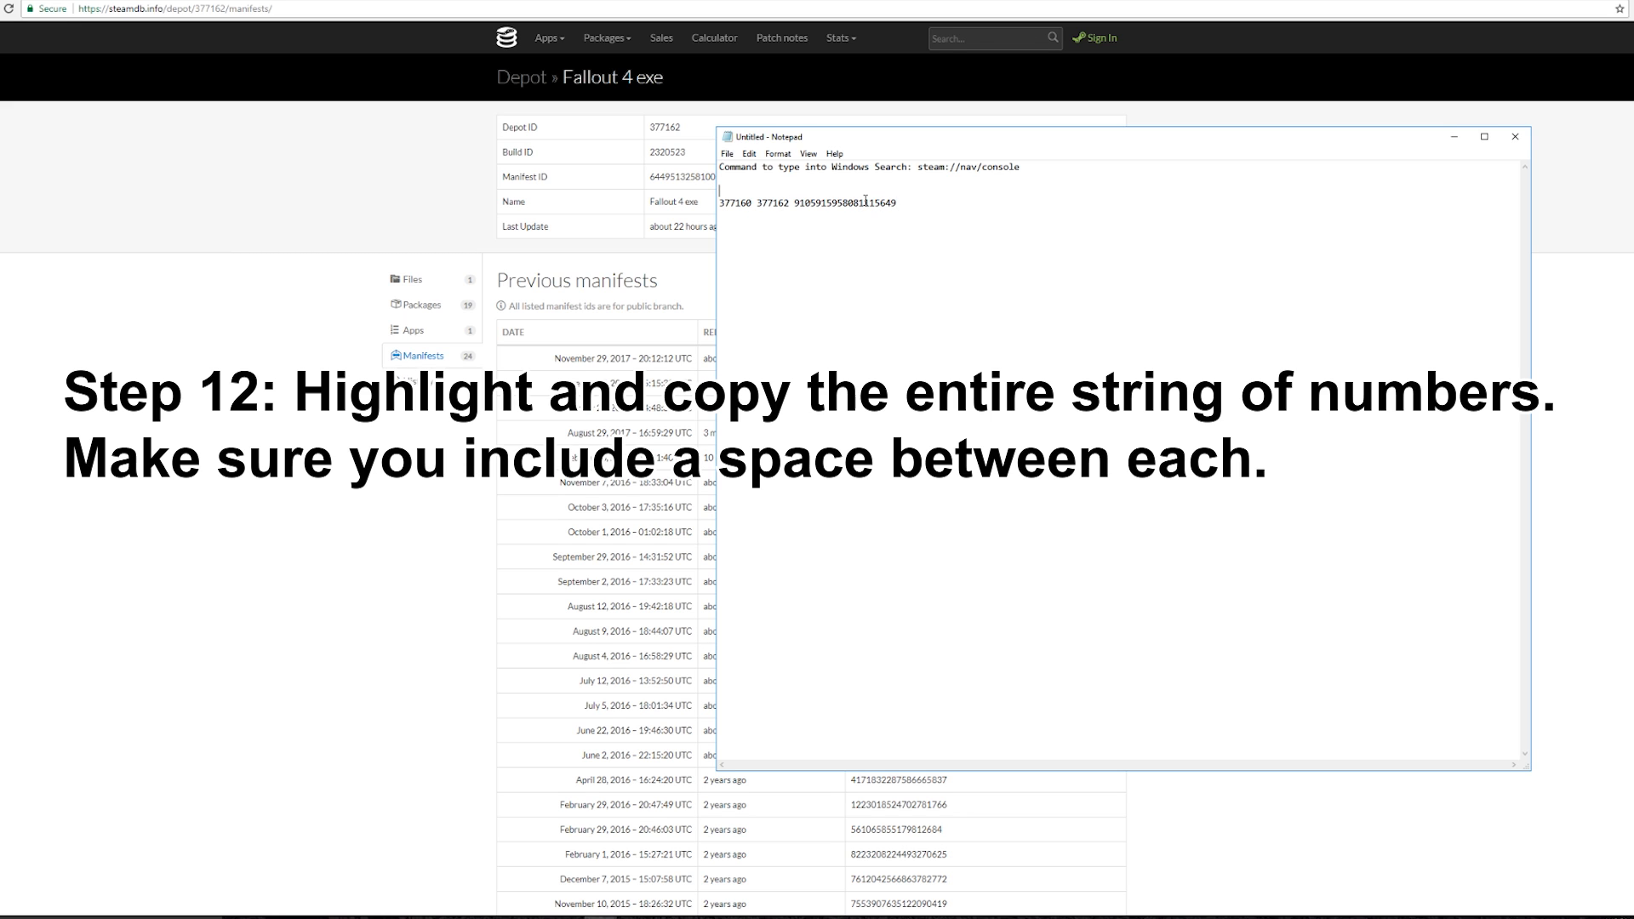
pyautogui.moveTo(903, 205); pyautogui.dragTo(720, 203)
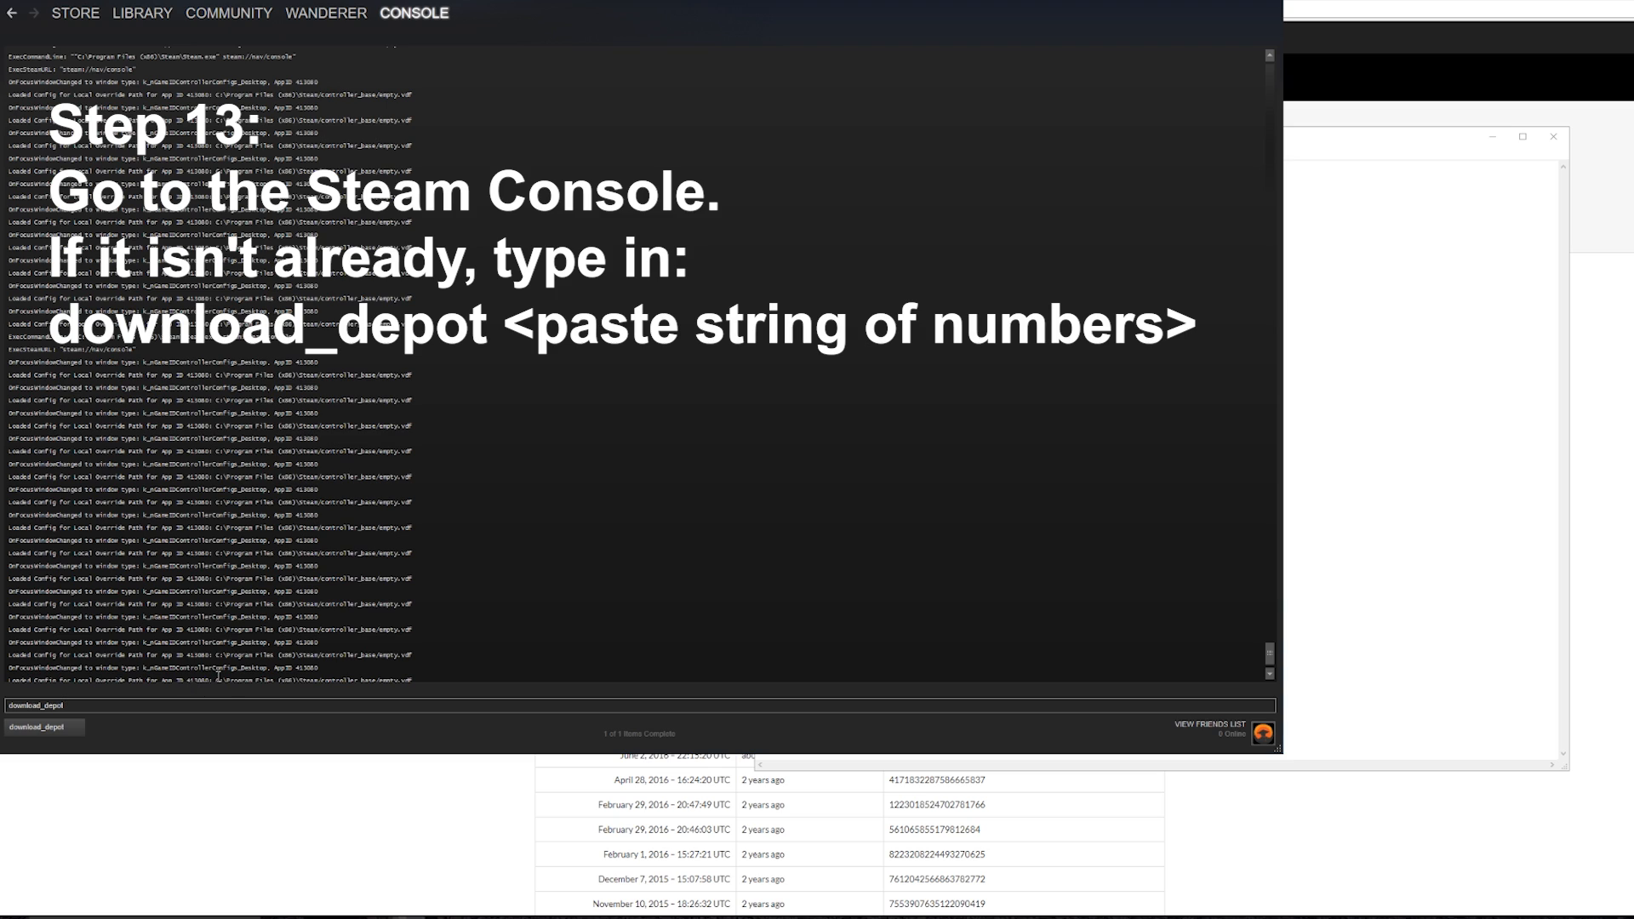
pyautogui.hotkey('ctrl', 'v')
pyautogui.press('Return')
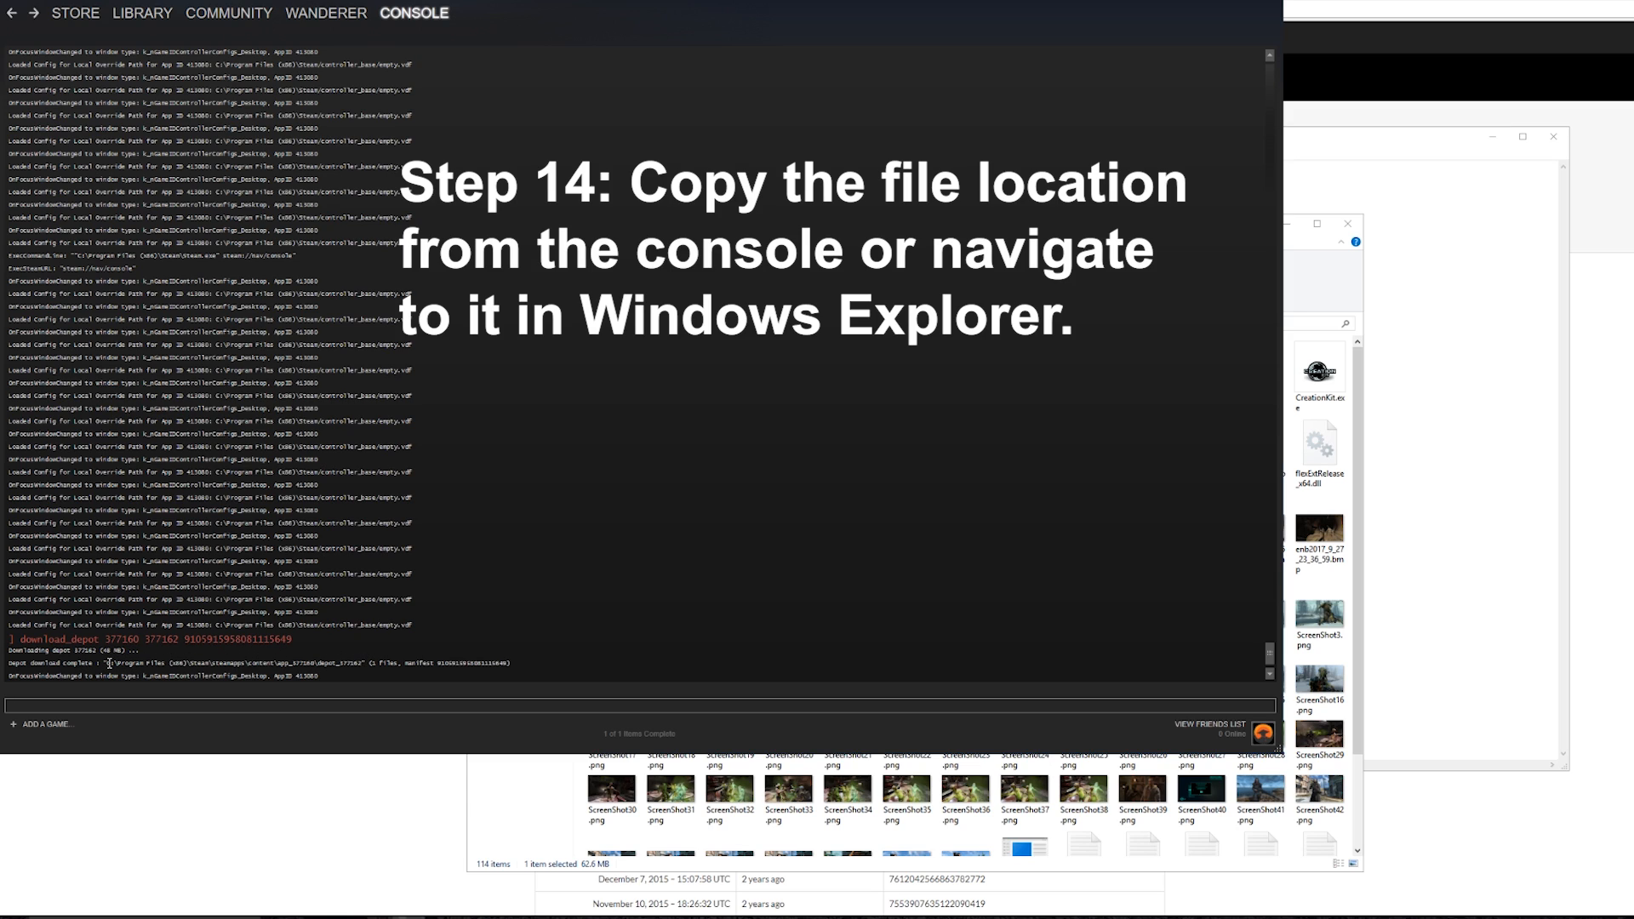
# - Copy the downloaded depot's path from the console and open C:\Program Files (x86)\Steam\steamapps\content\app_377160\depot_377162 in File Explorer
pyautogui.moveTo(108, 662); pyautogui.dragTo(364, 667)
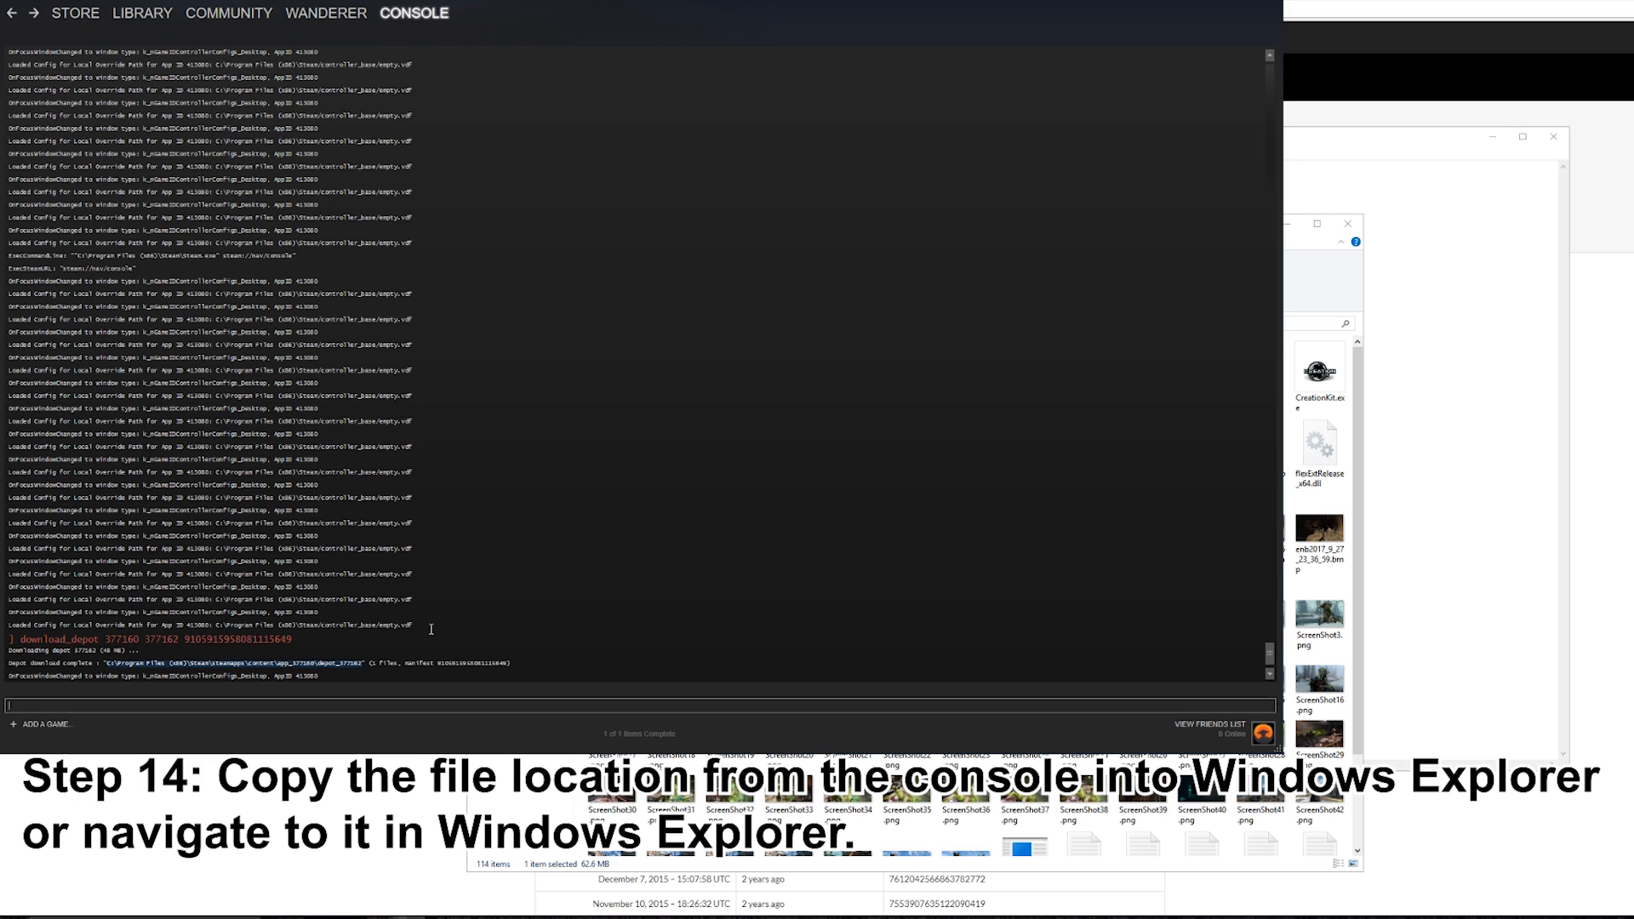
pyautogui.hotkey('alt', 'Tab')
pyautogui.click(895, 323)
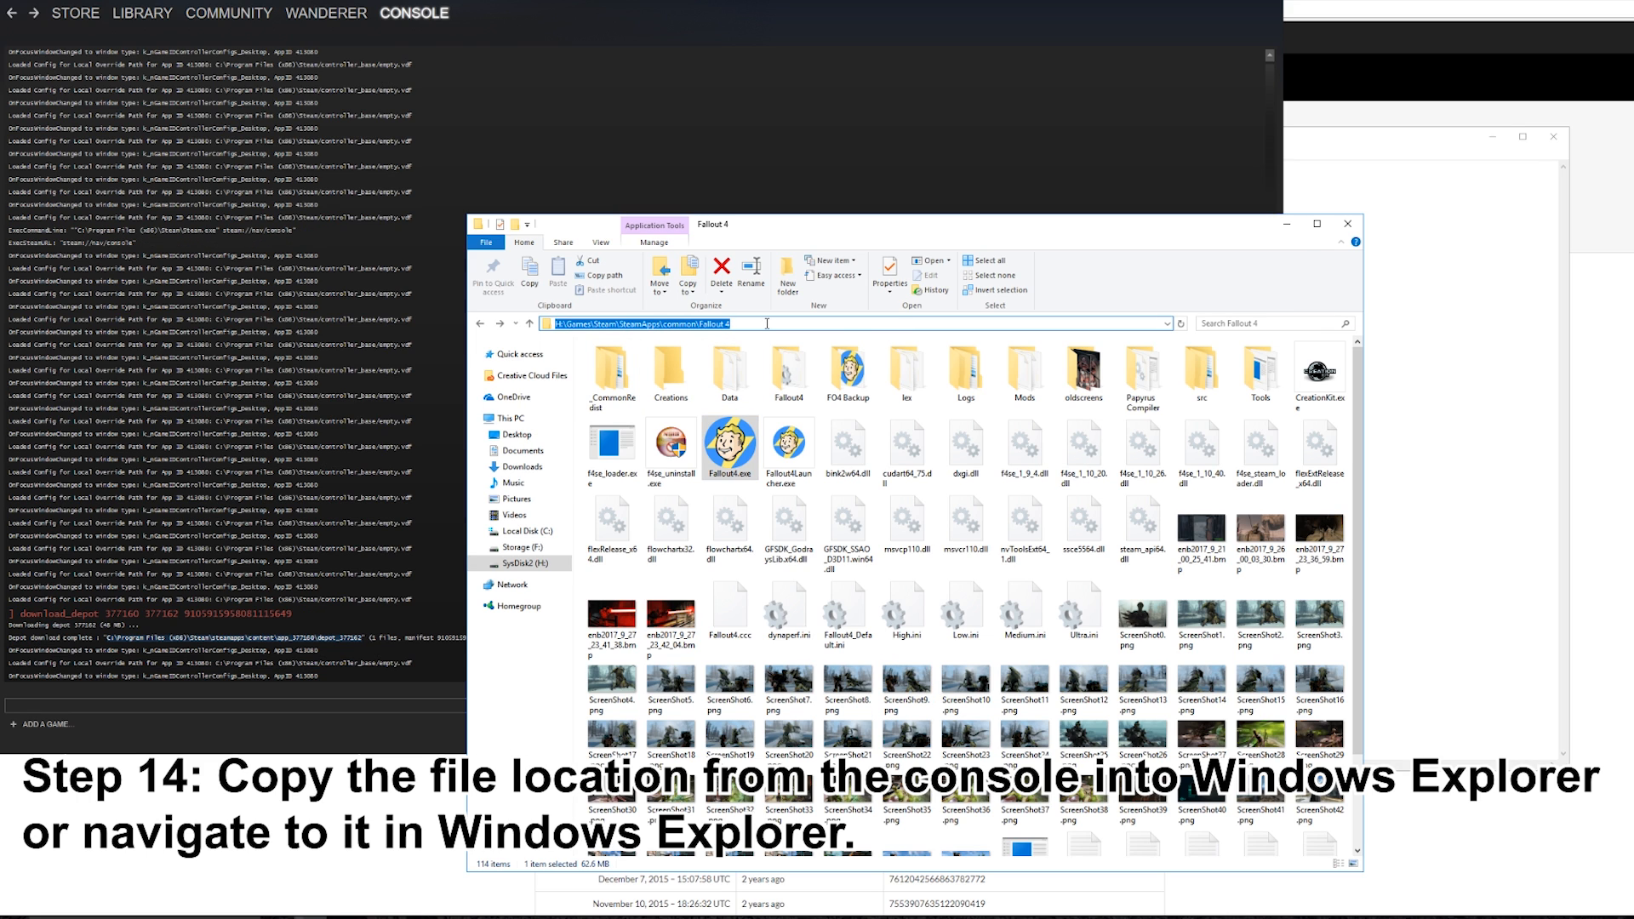
pyautogui.write('C:\\Program Files (x86)\\Steam\\steamapps\\content\\app_377160\\depot_377162')
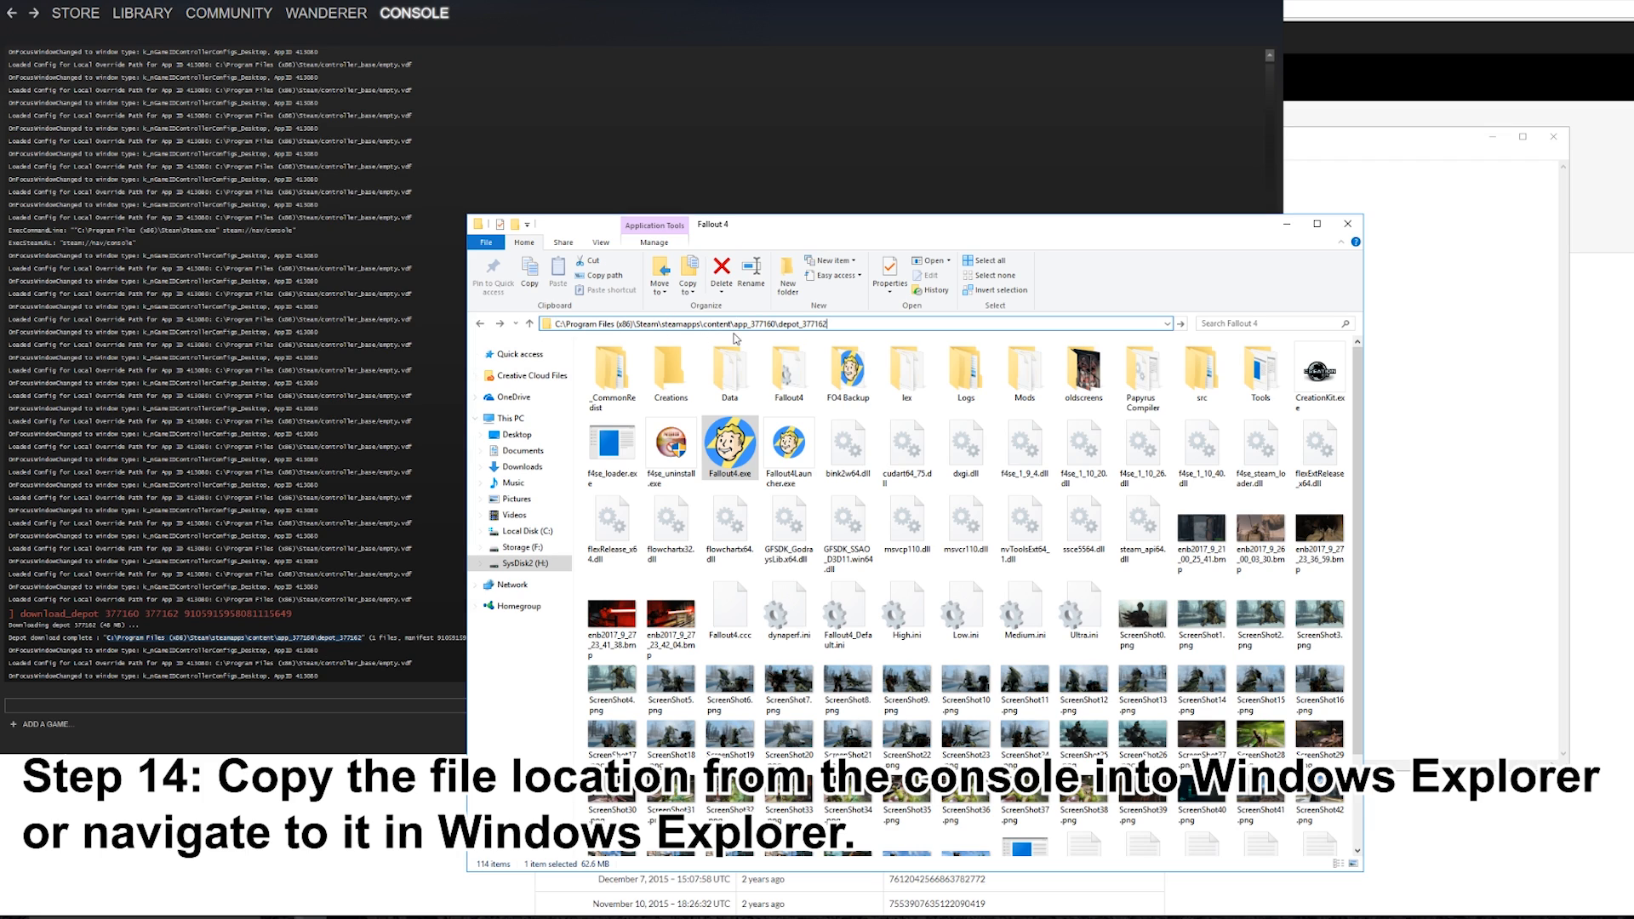
pyautogui.press('Return')
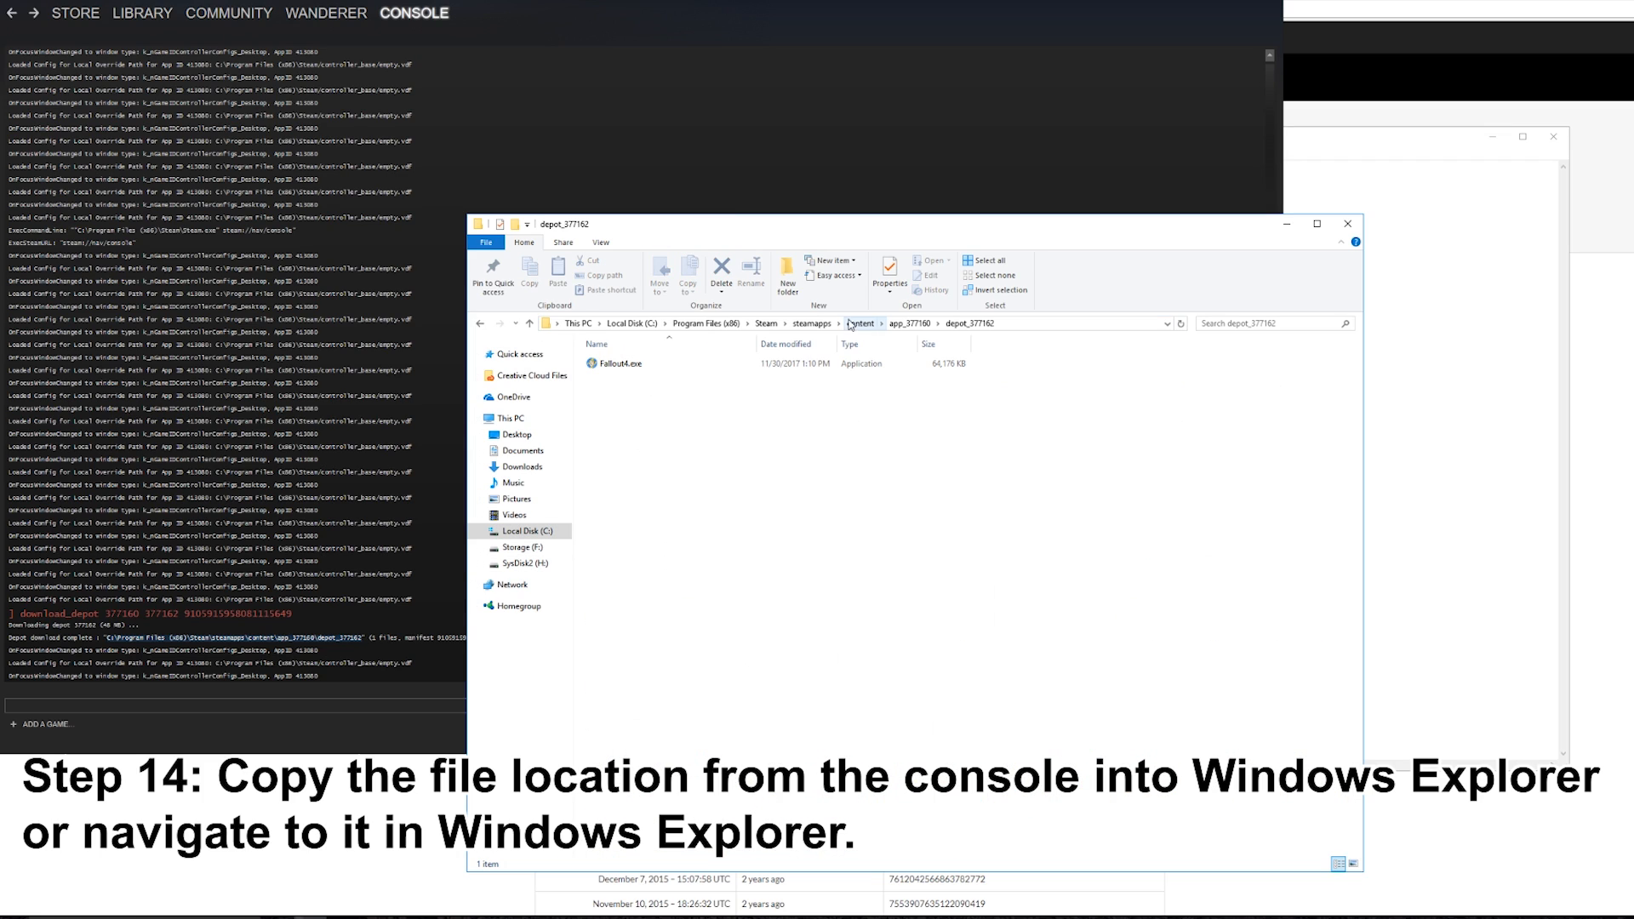
# - Examine the file version in the properties details of the downloaded Fallout4.exe
pyautogui.click(626, 324)
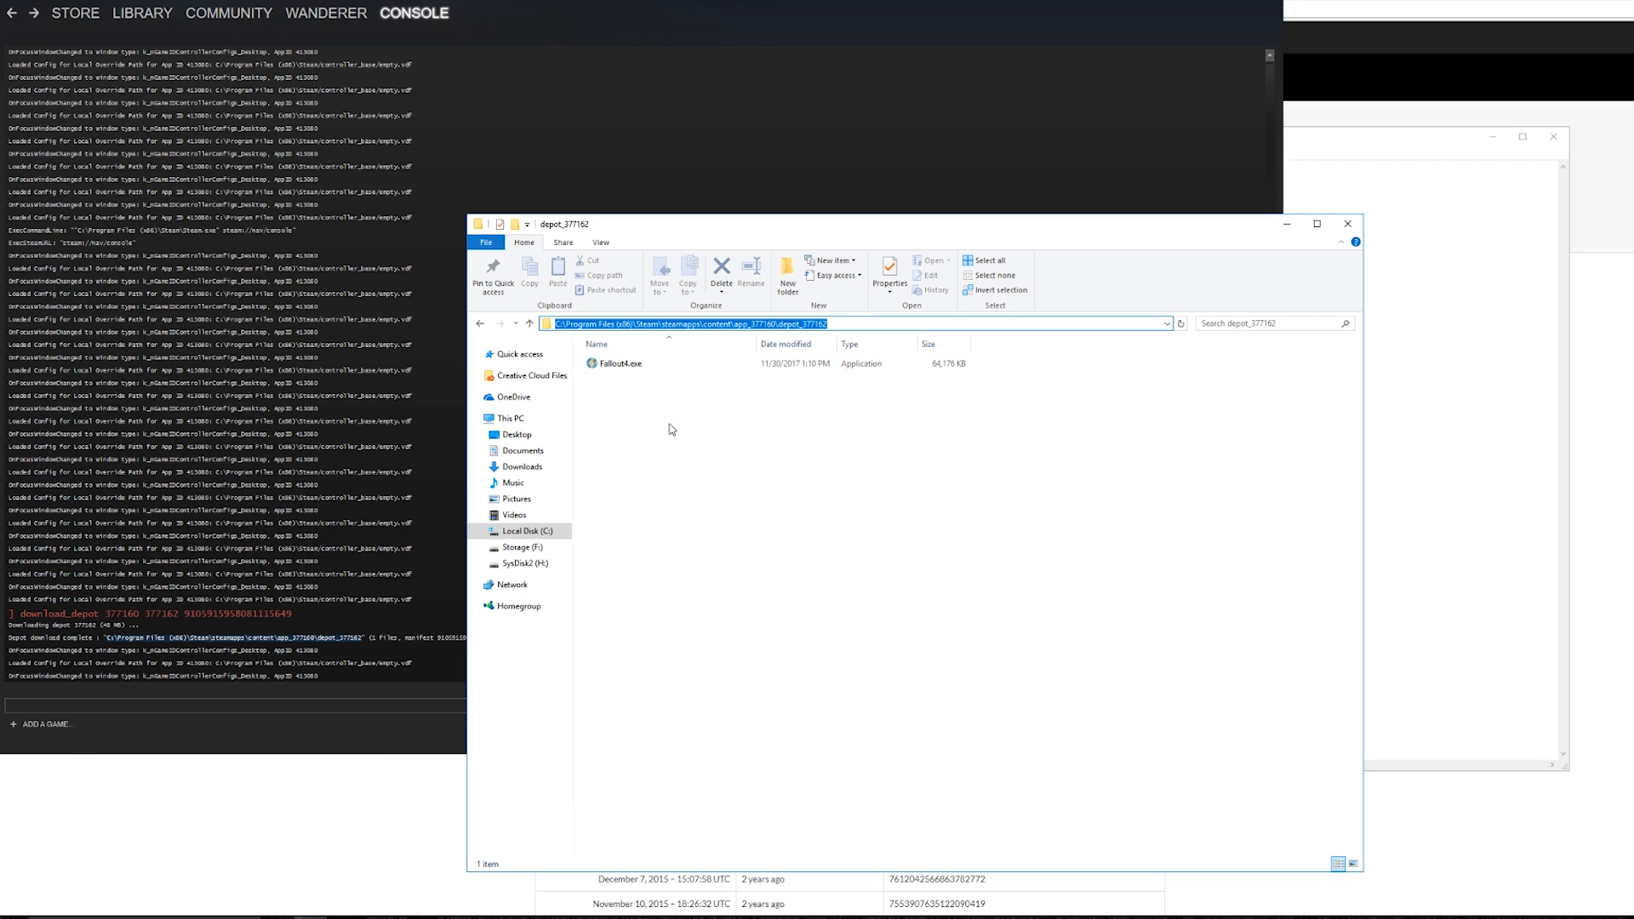
pyautogui.click(638, 367)
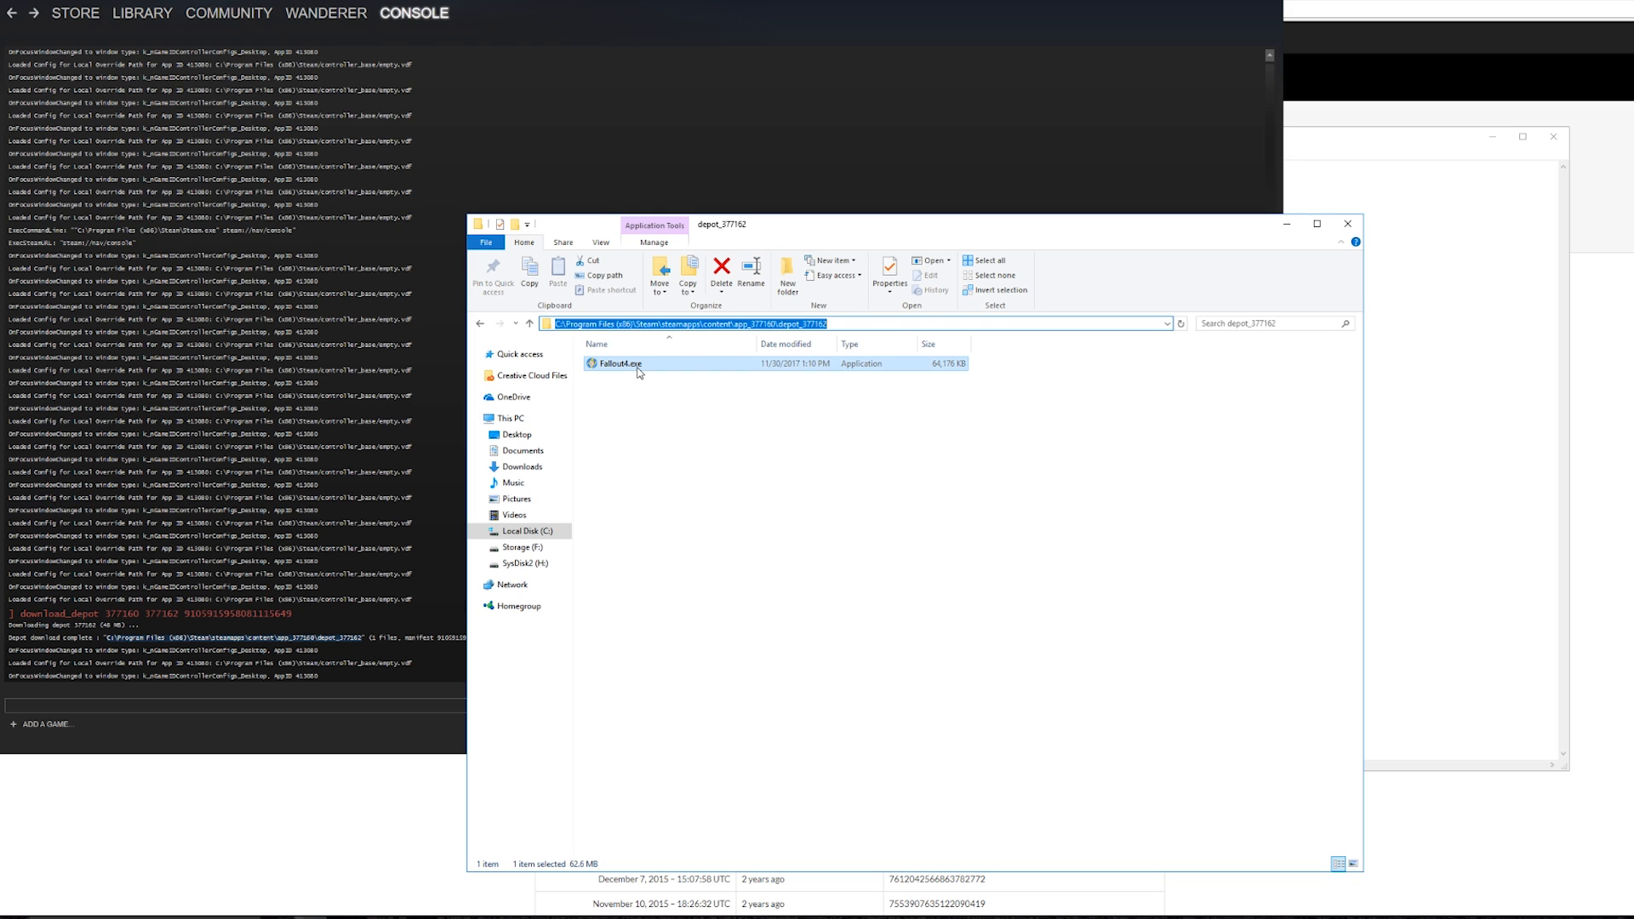
pyautogui.rightClick(638, 372)
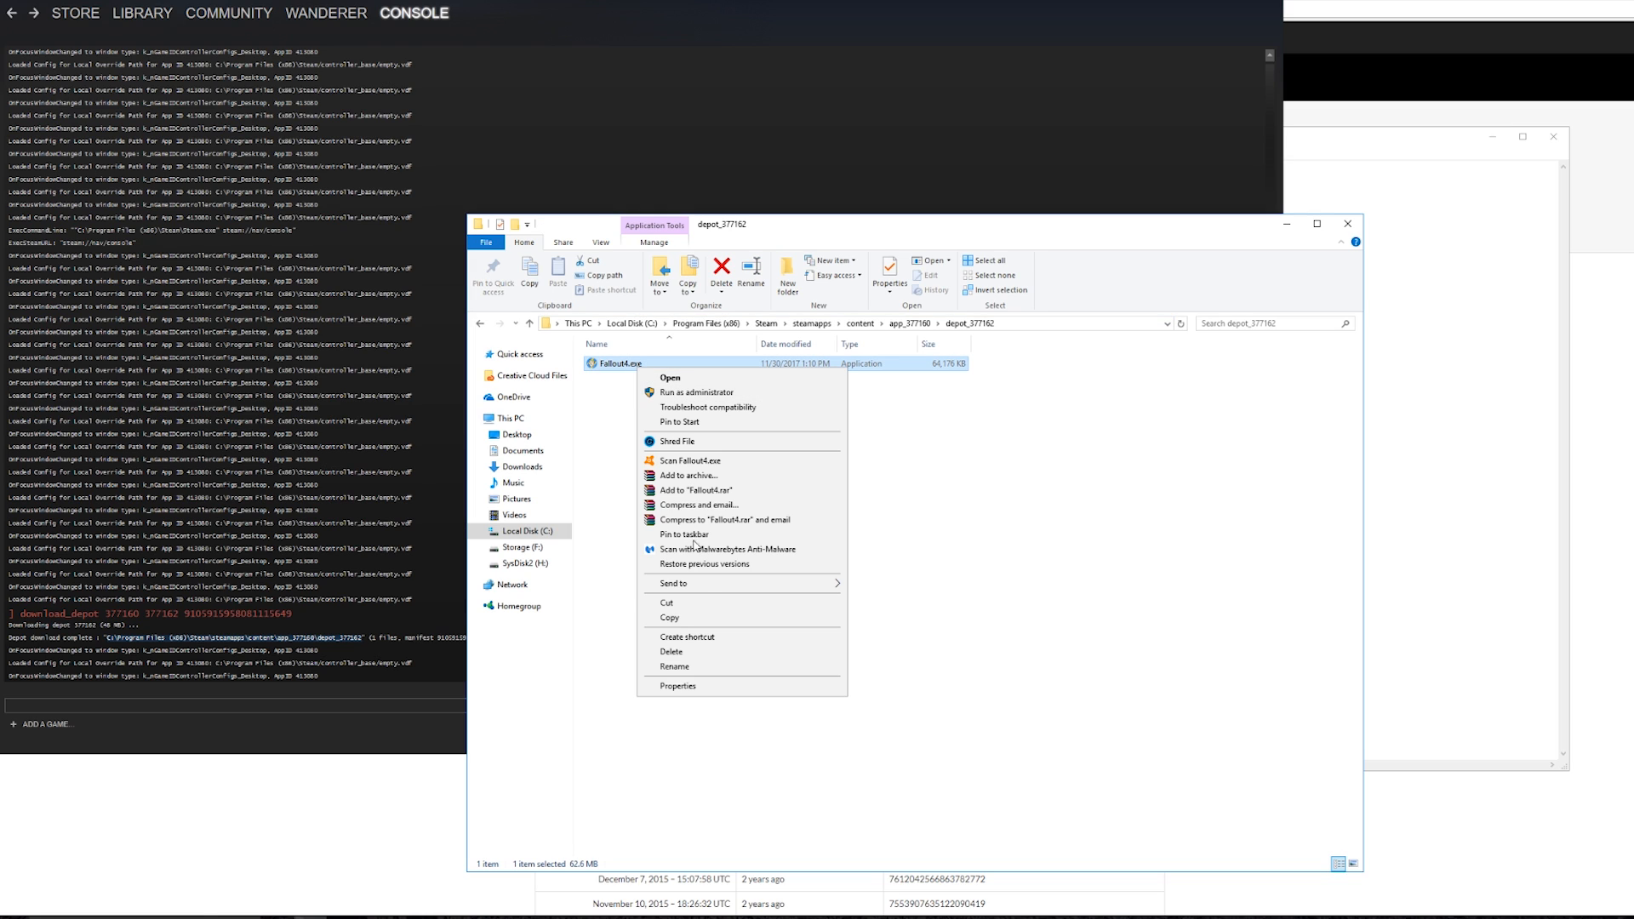
pyautogui.click(673, 687)
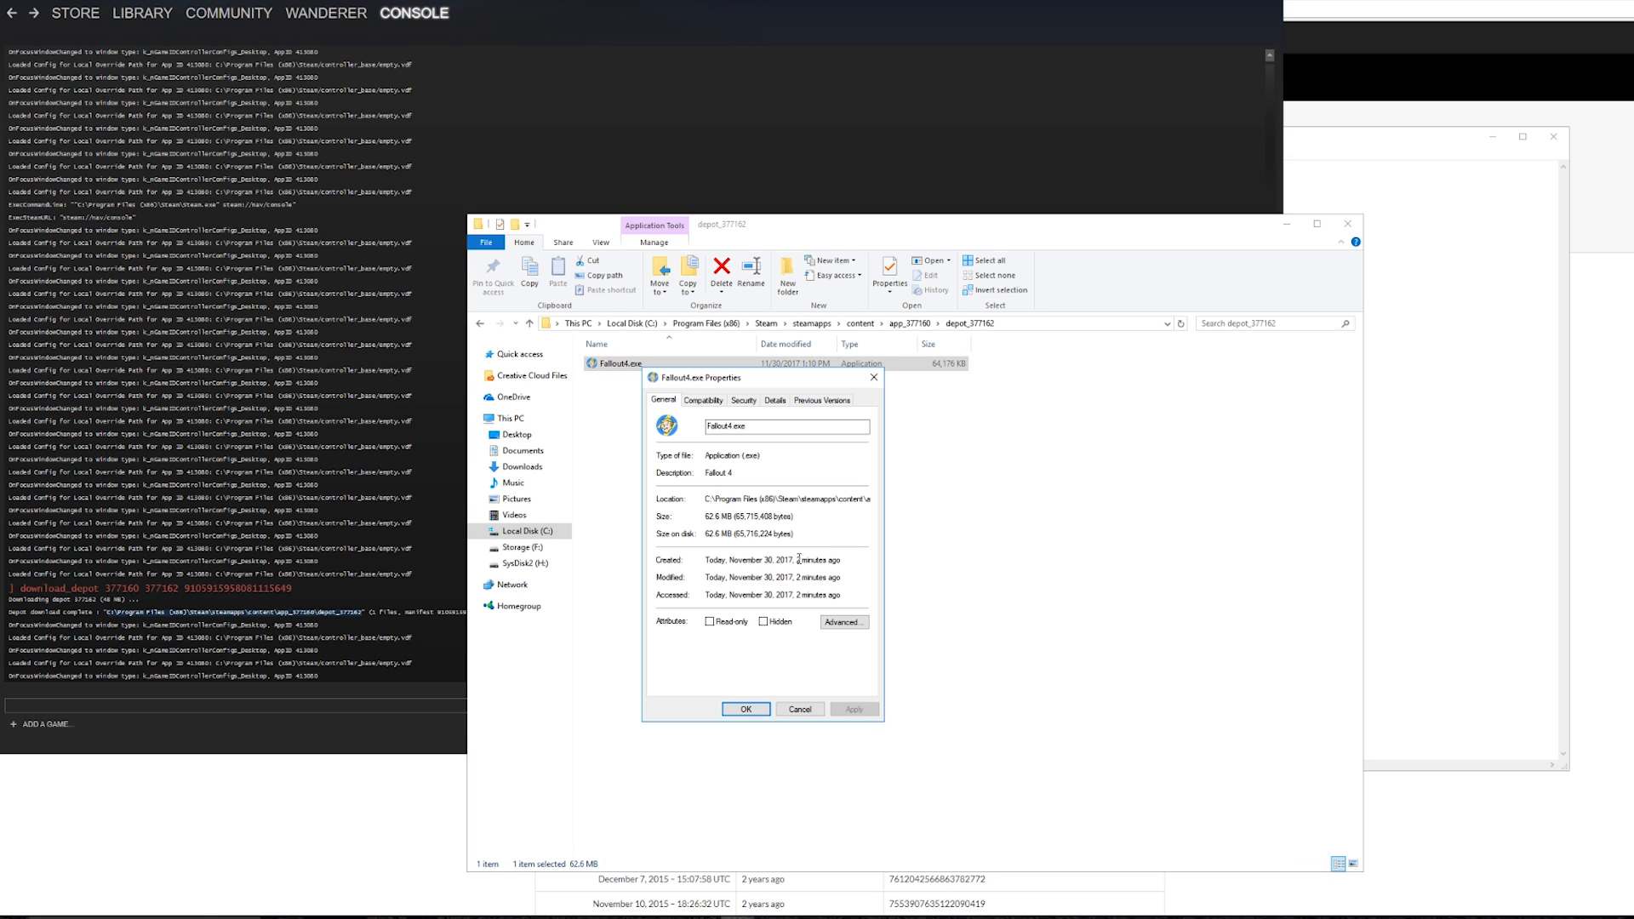
pyautogui.click(775, 400)
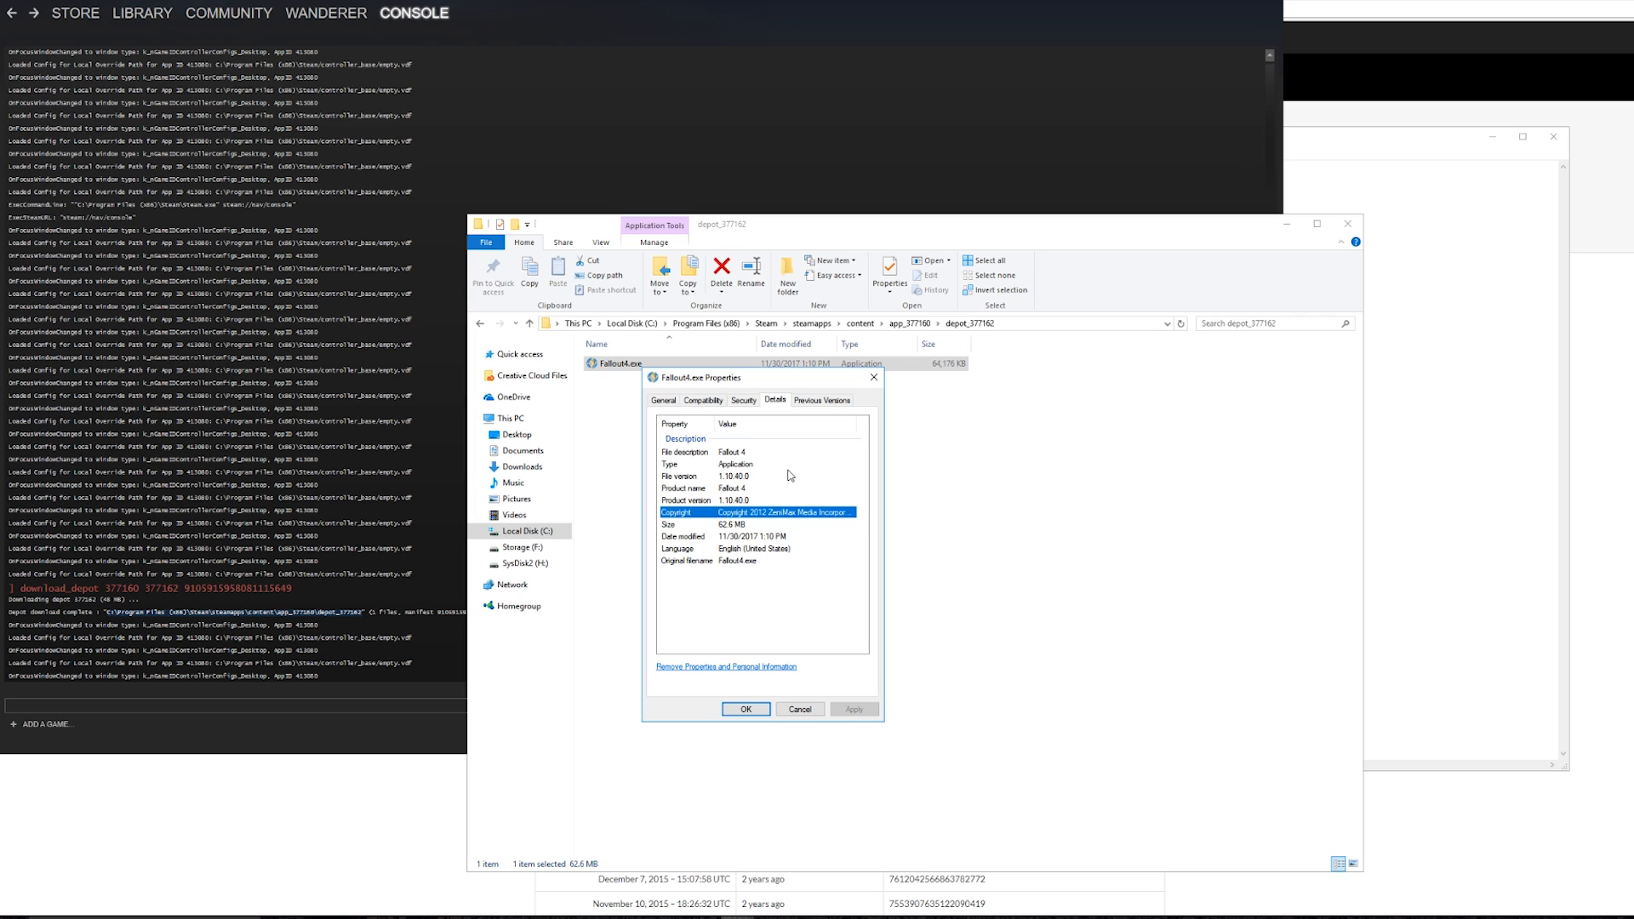
# - Copy the downloaded Fallout4.exe into H:\Games\Steam\SteamApps\common\Fallout 4, replacing the existing file there
pyautogui.click(745, 709)
pyautogui.rightClick(640, 365)
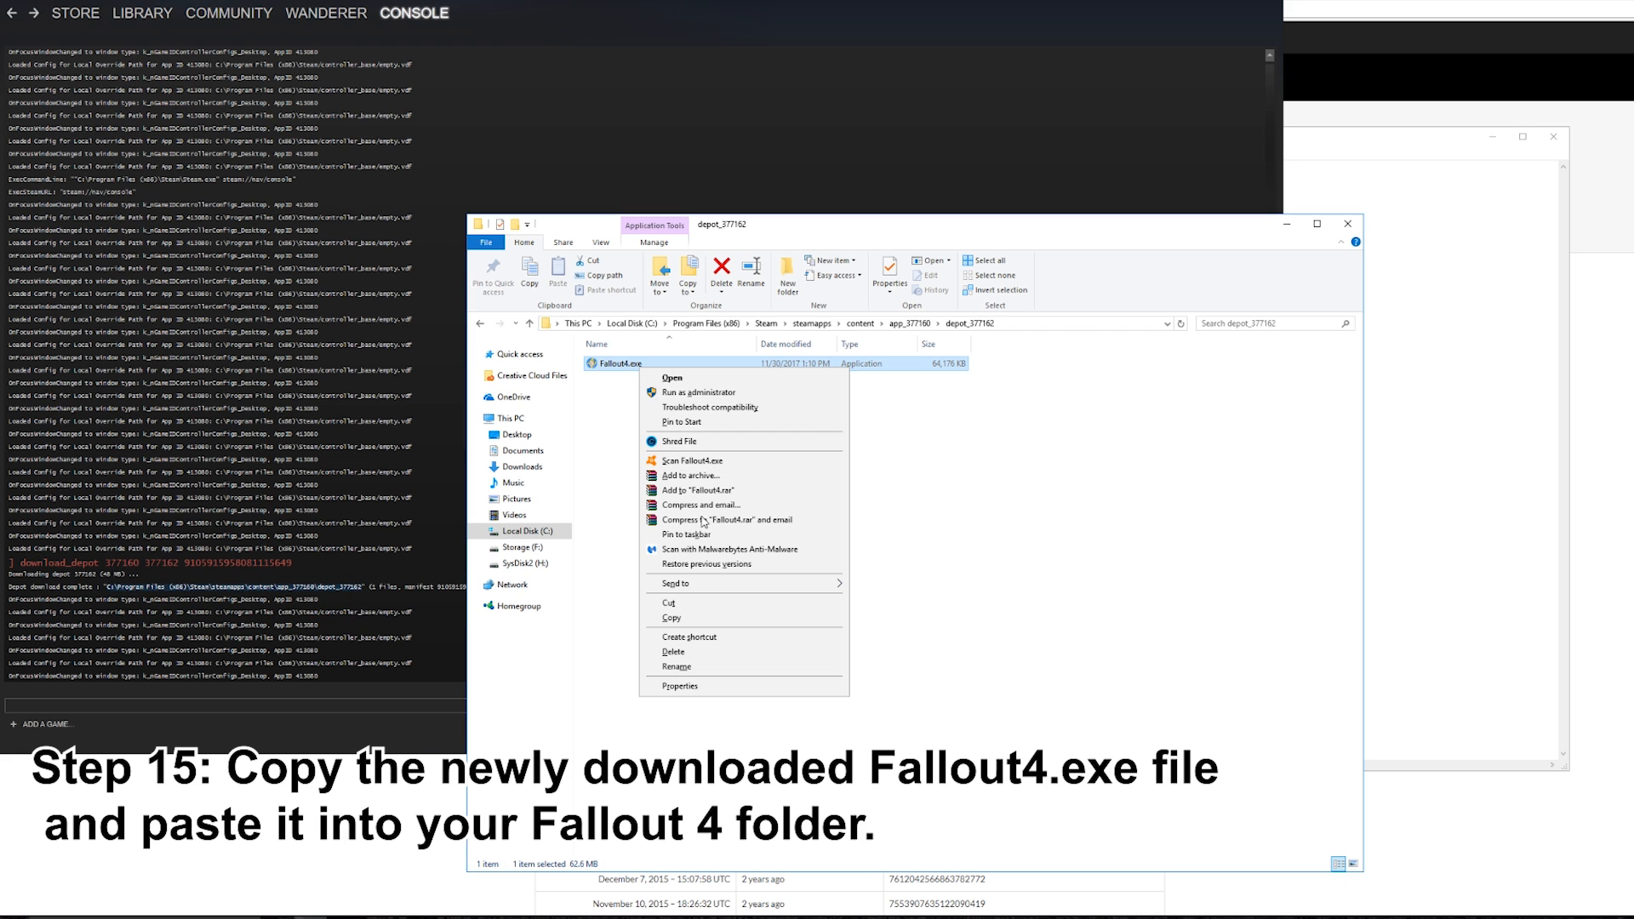
pyautogui.click(720, 620)
pyautogui.hotkey('alt', 'Left')
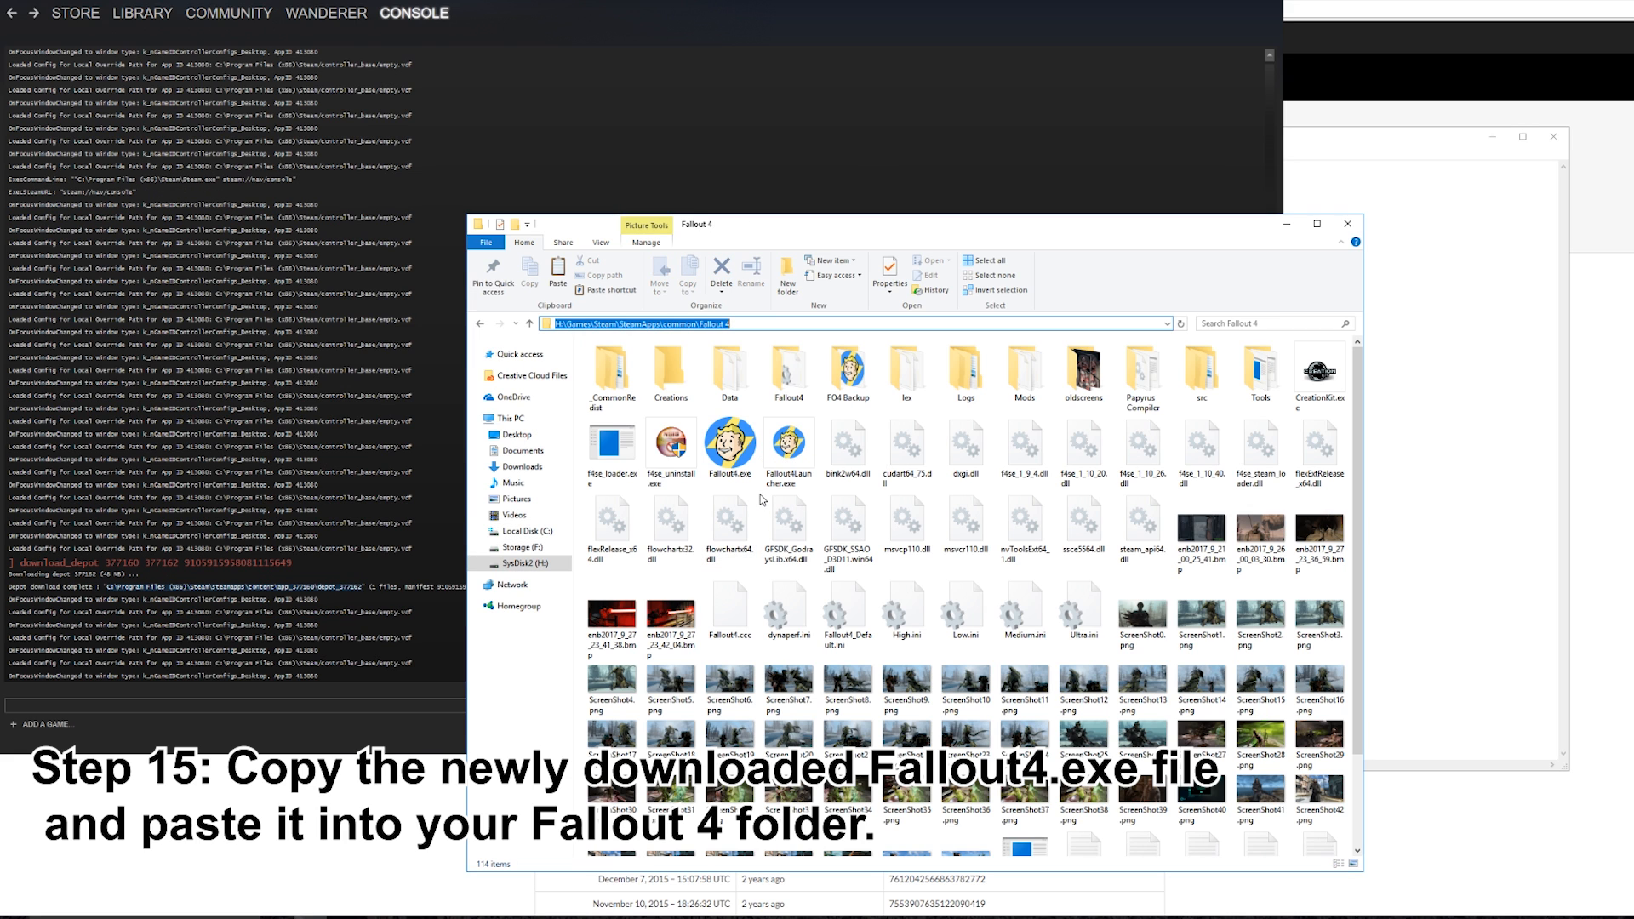
pyautogui.rightClick(761, 496)
pyautogui.click(792, 587)
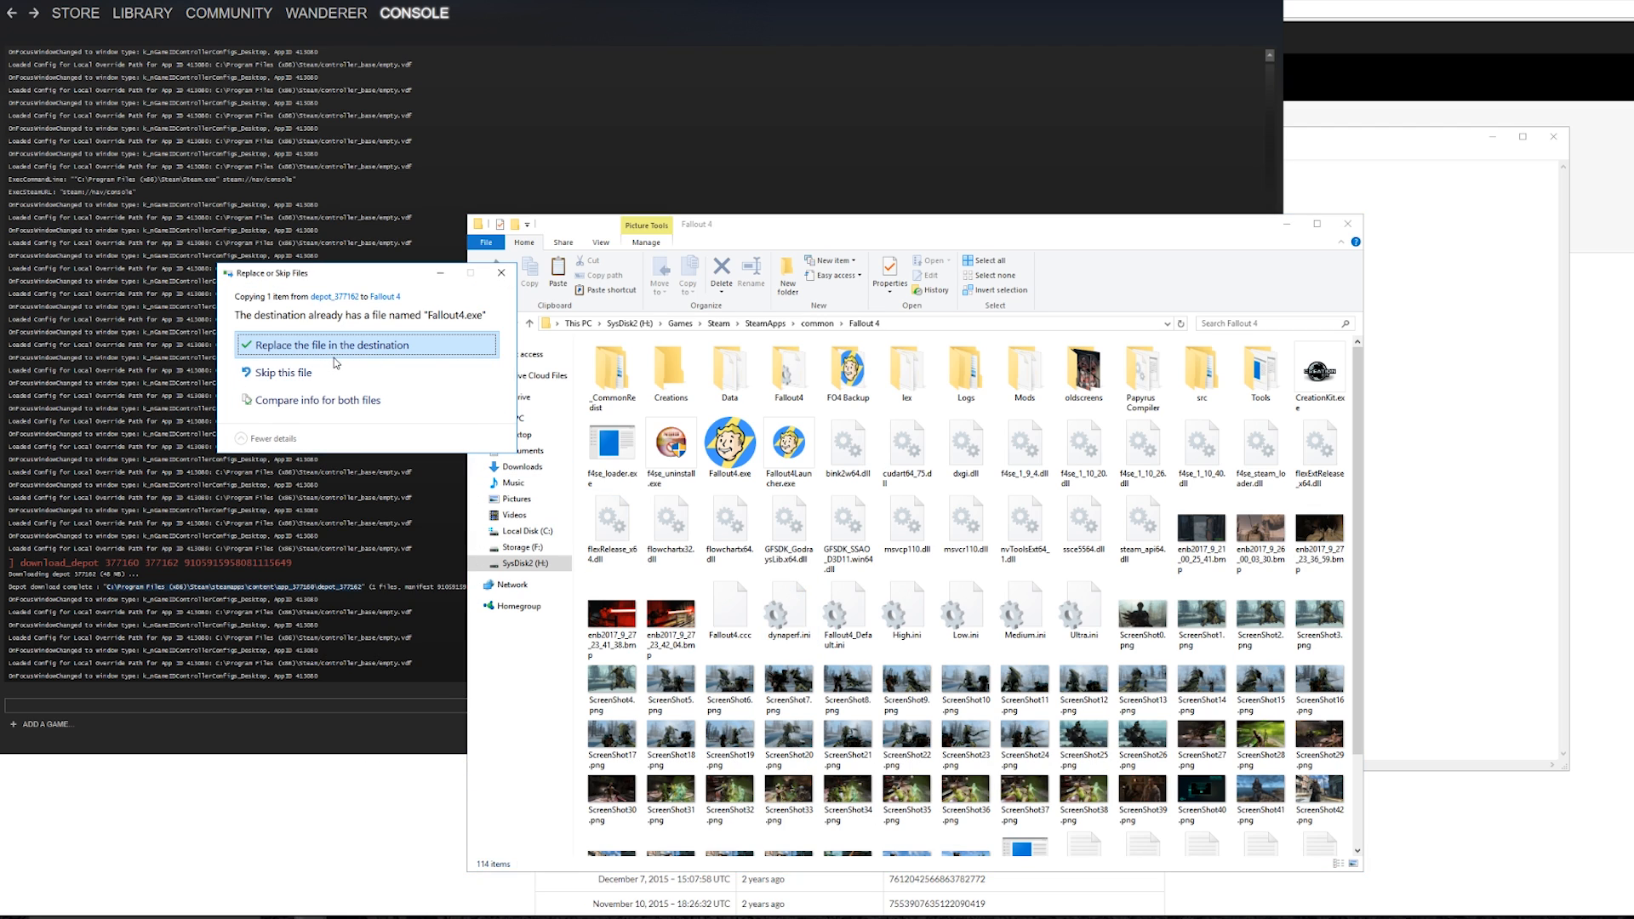
pyautogui.click(345, 356)
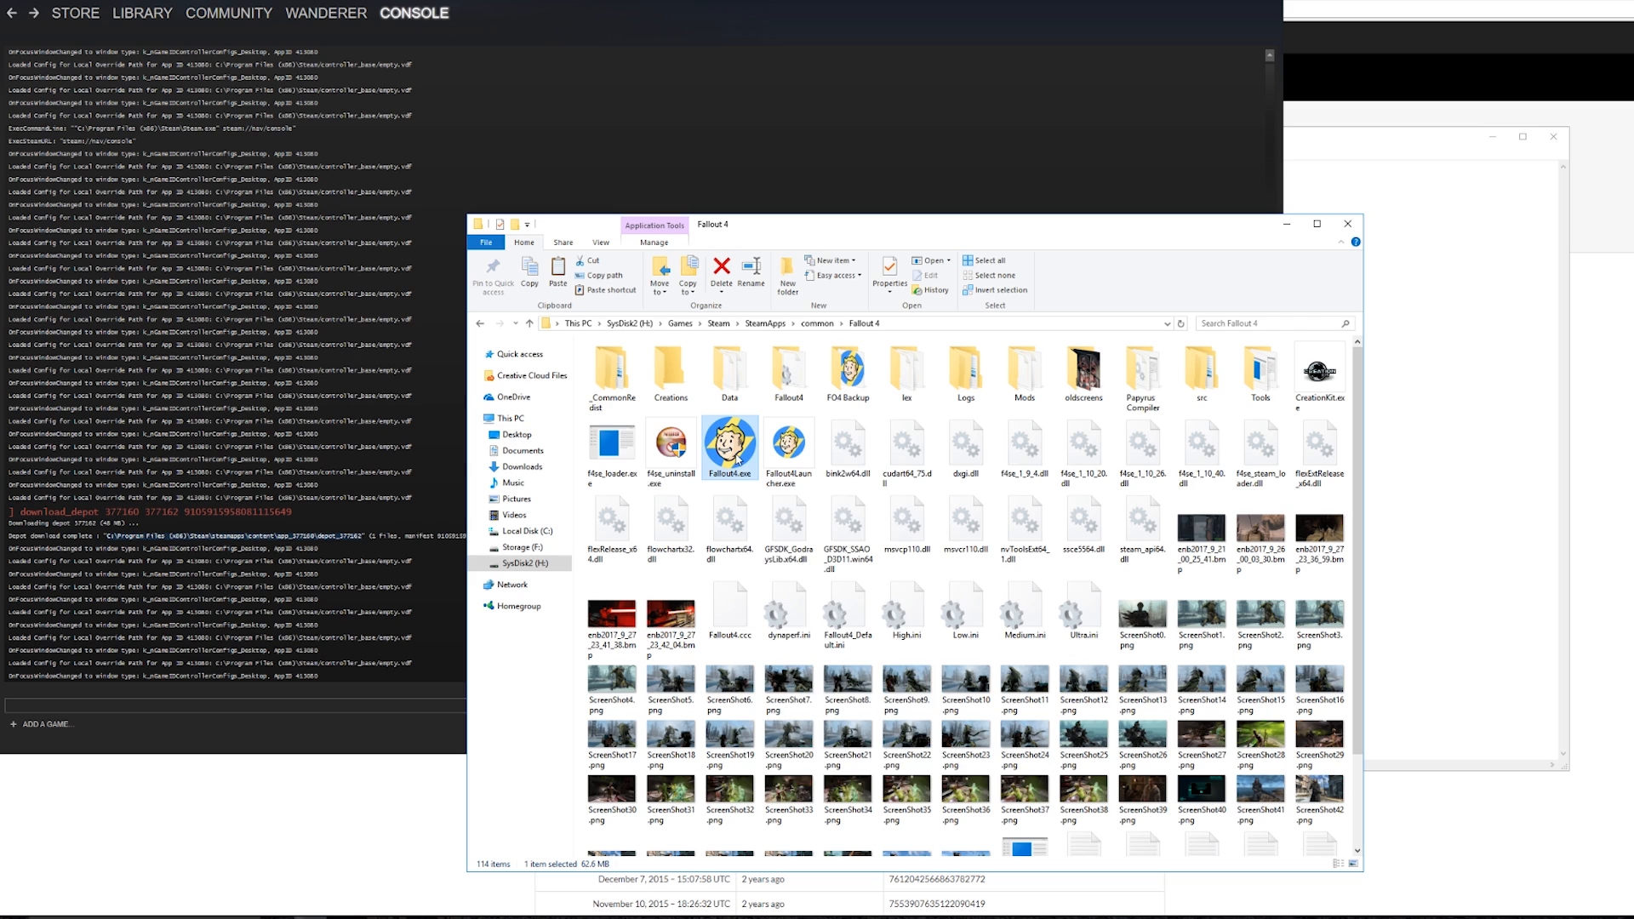
# - Check the file version in the properties details of Fallout4.exe in the Fallout 4 game folder
pyautogui.rightClick(737, 455)
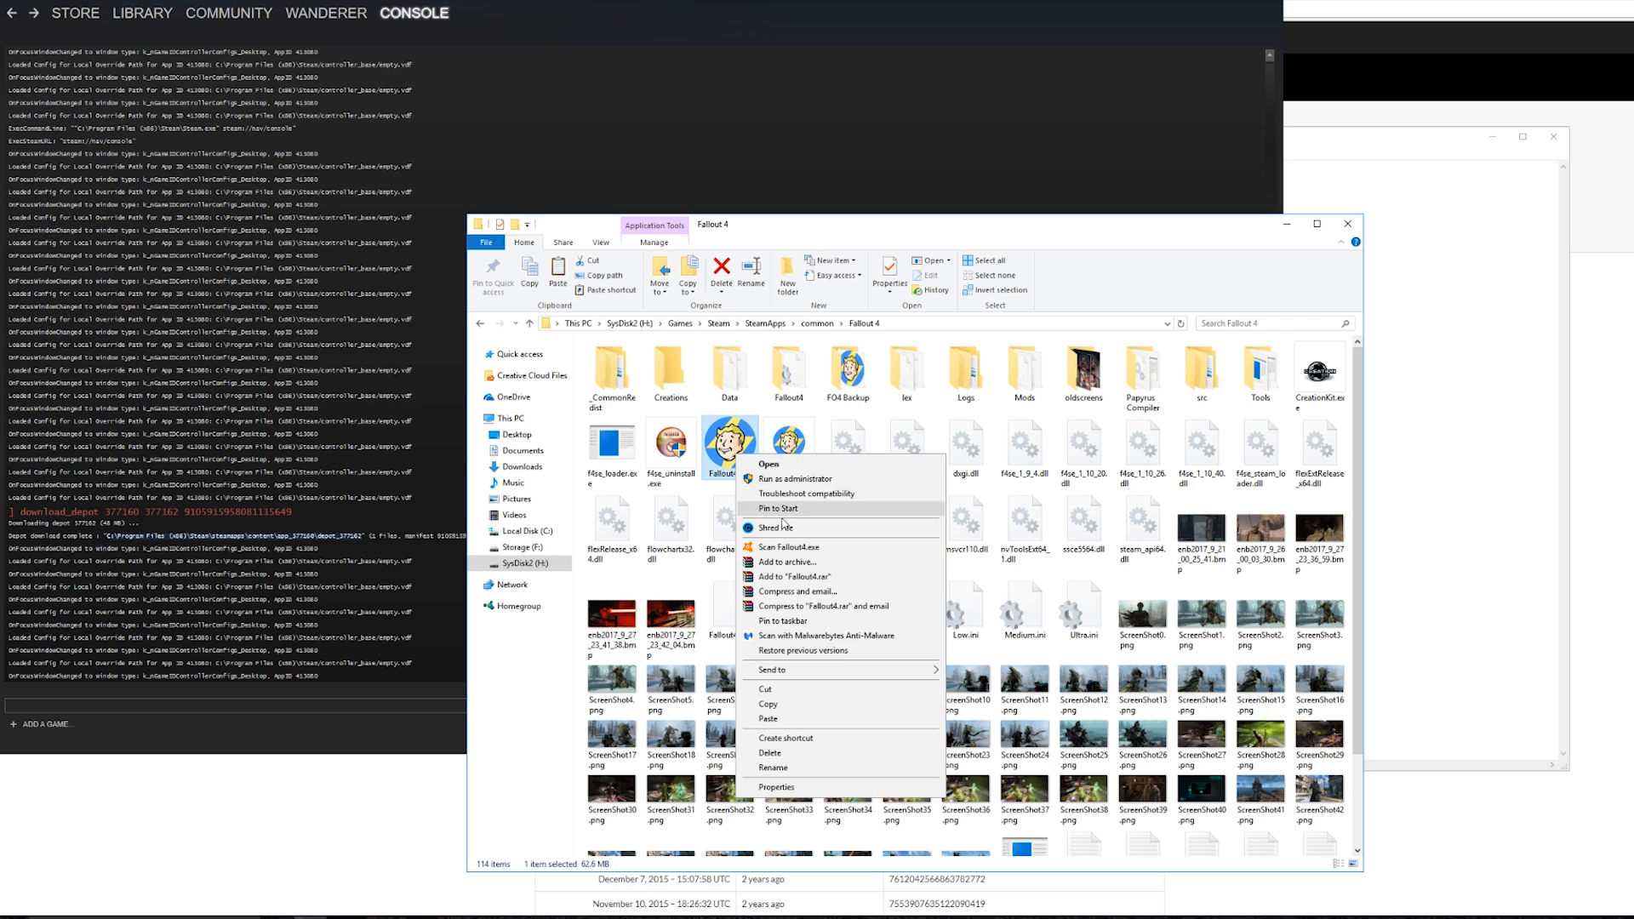
pyautogui.click(780, 790)
pyautogui.click(874, 487)
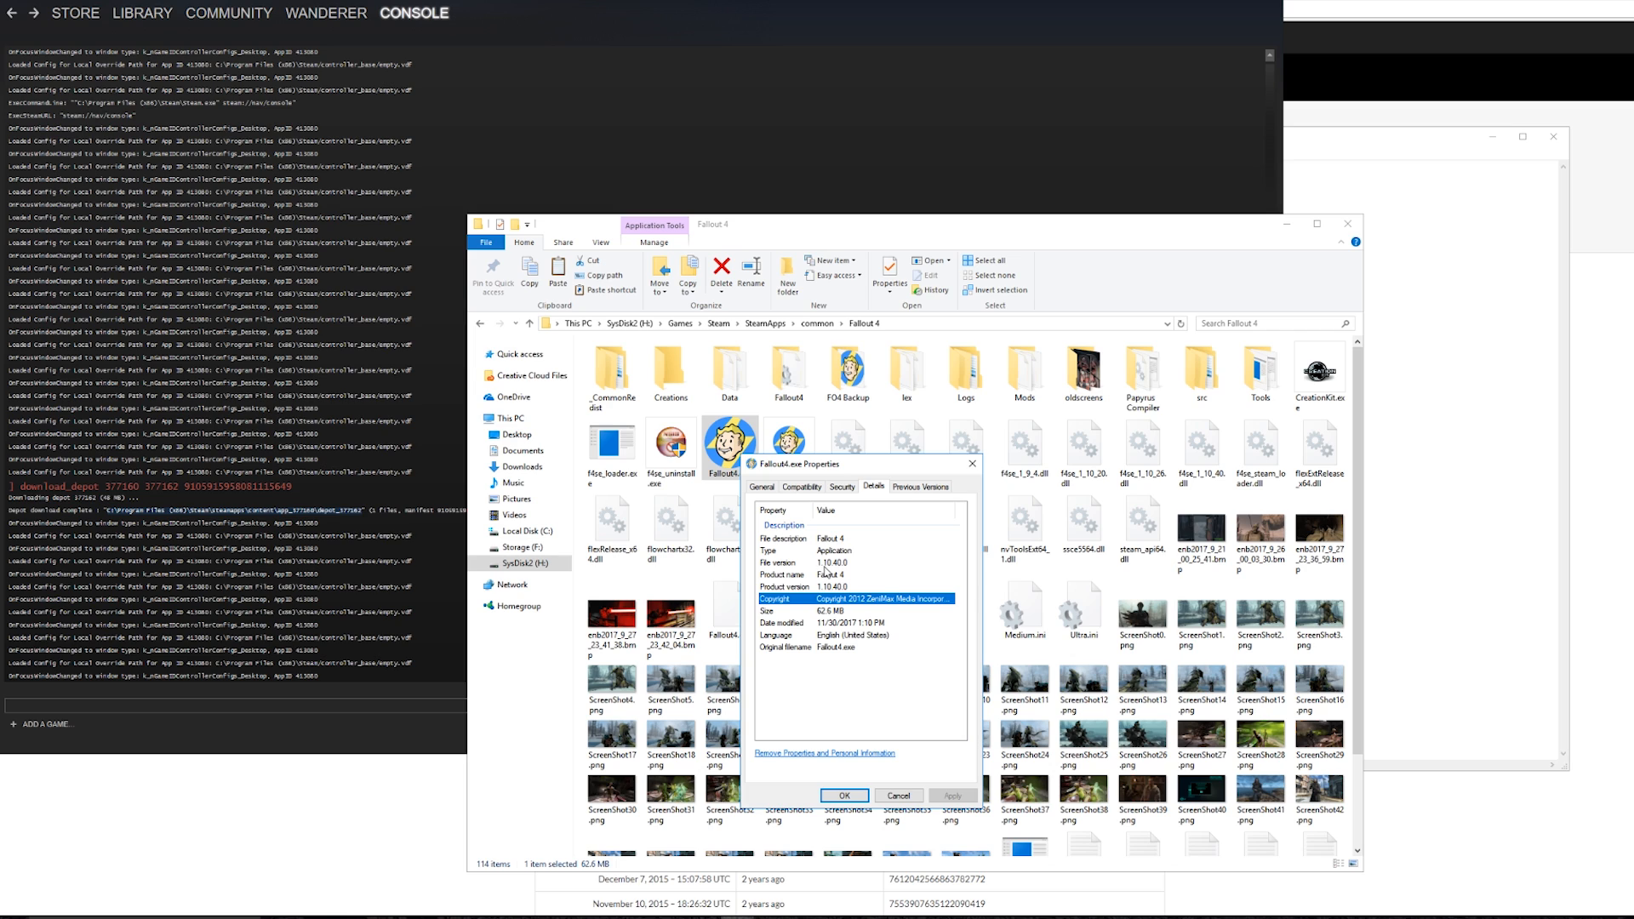
pyautogui.click(843, 796)
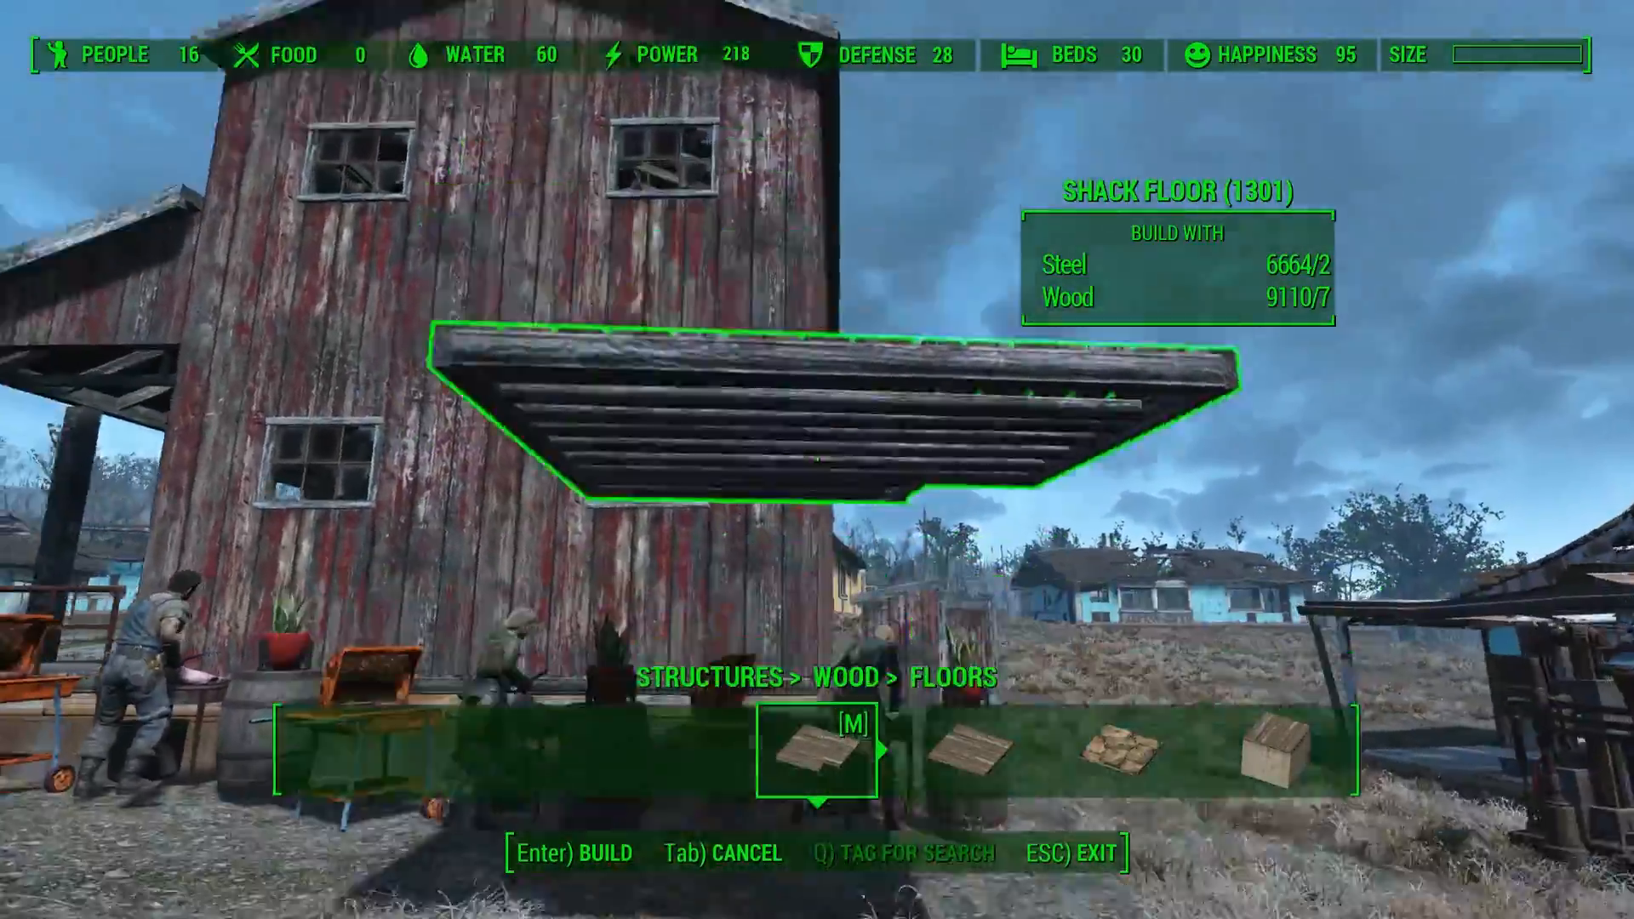
# - In Fallout 4's workshop mode, build a wooden Shack Floor and turn off object snap and surface snap while holding it
pyautogui.press('Return')
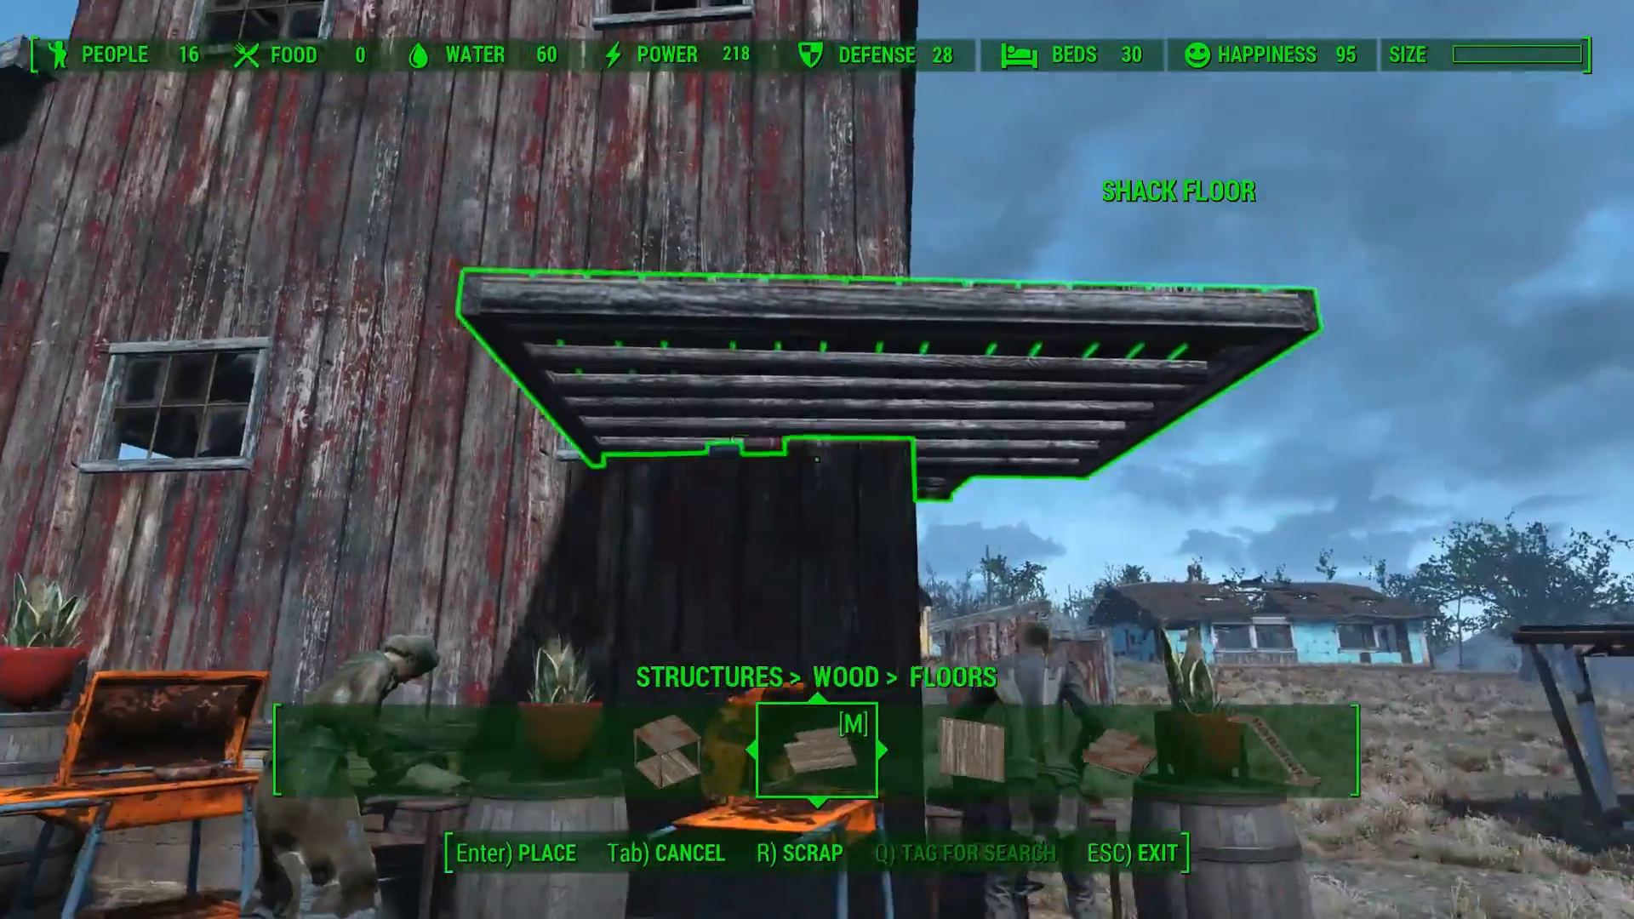
pyautogui.press('F3')
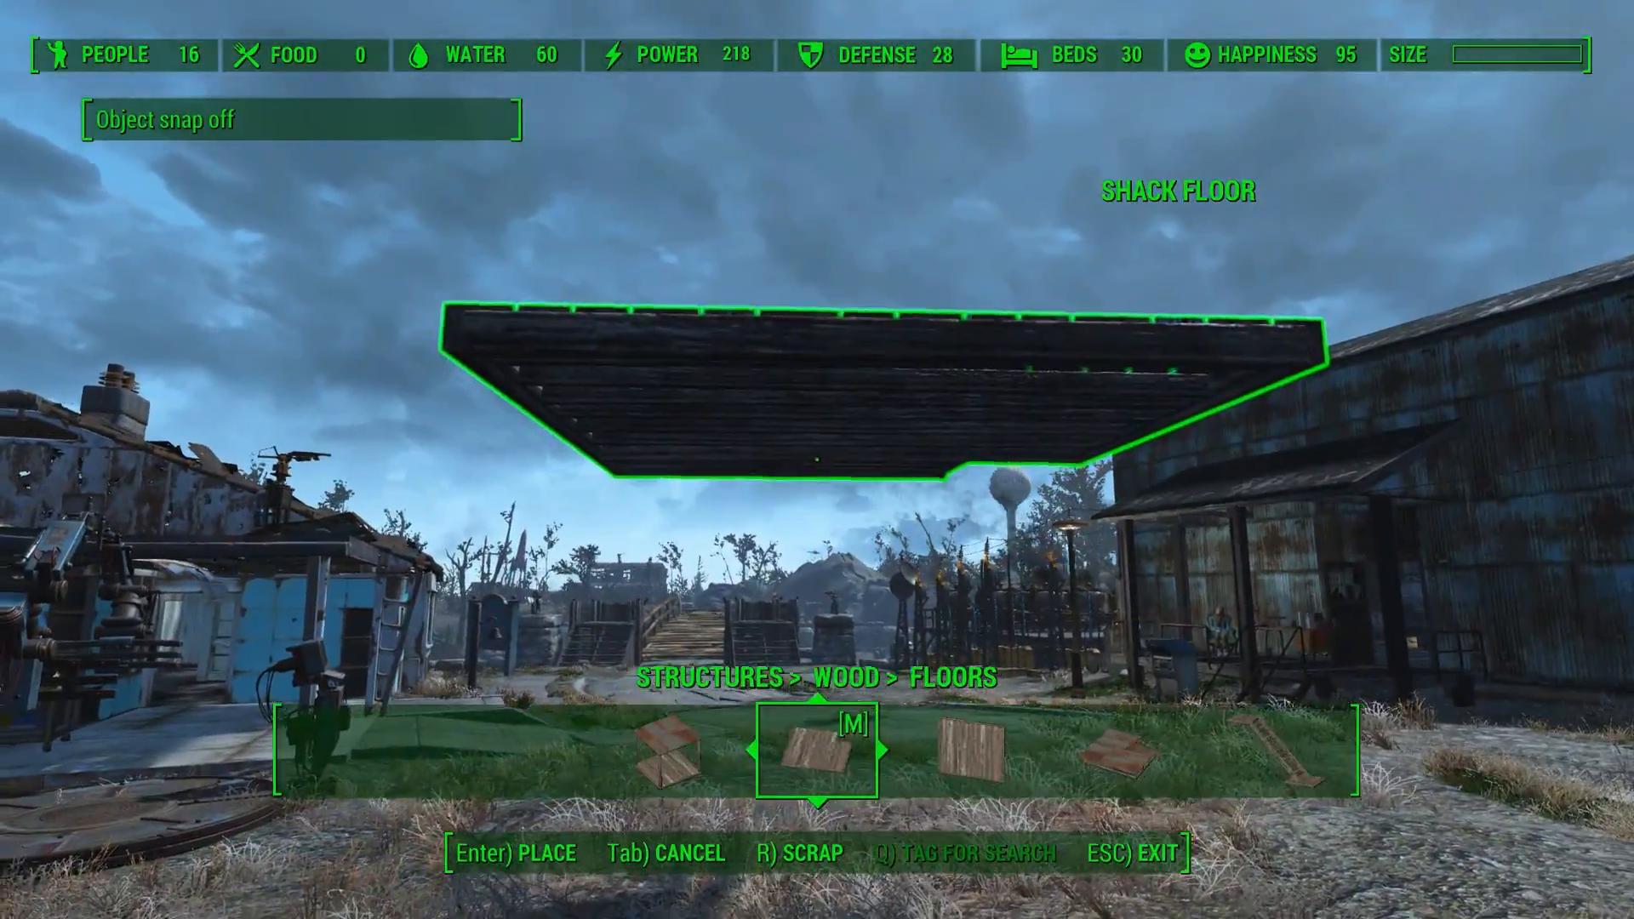
pyautogui.press('F3')
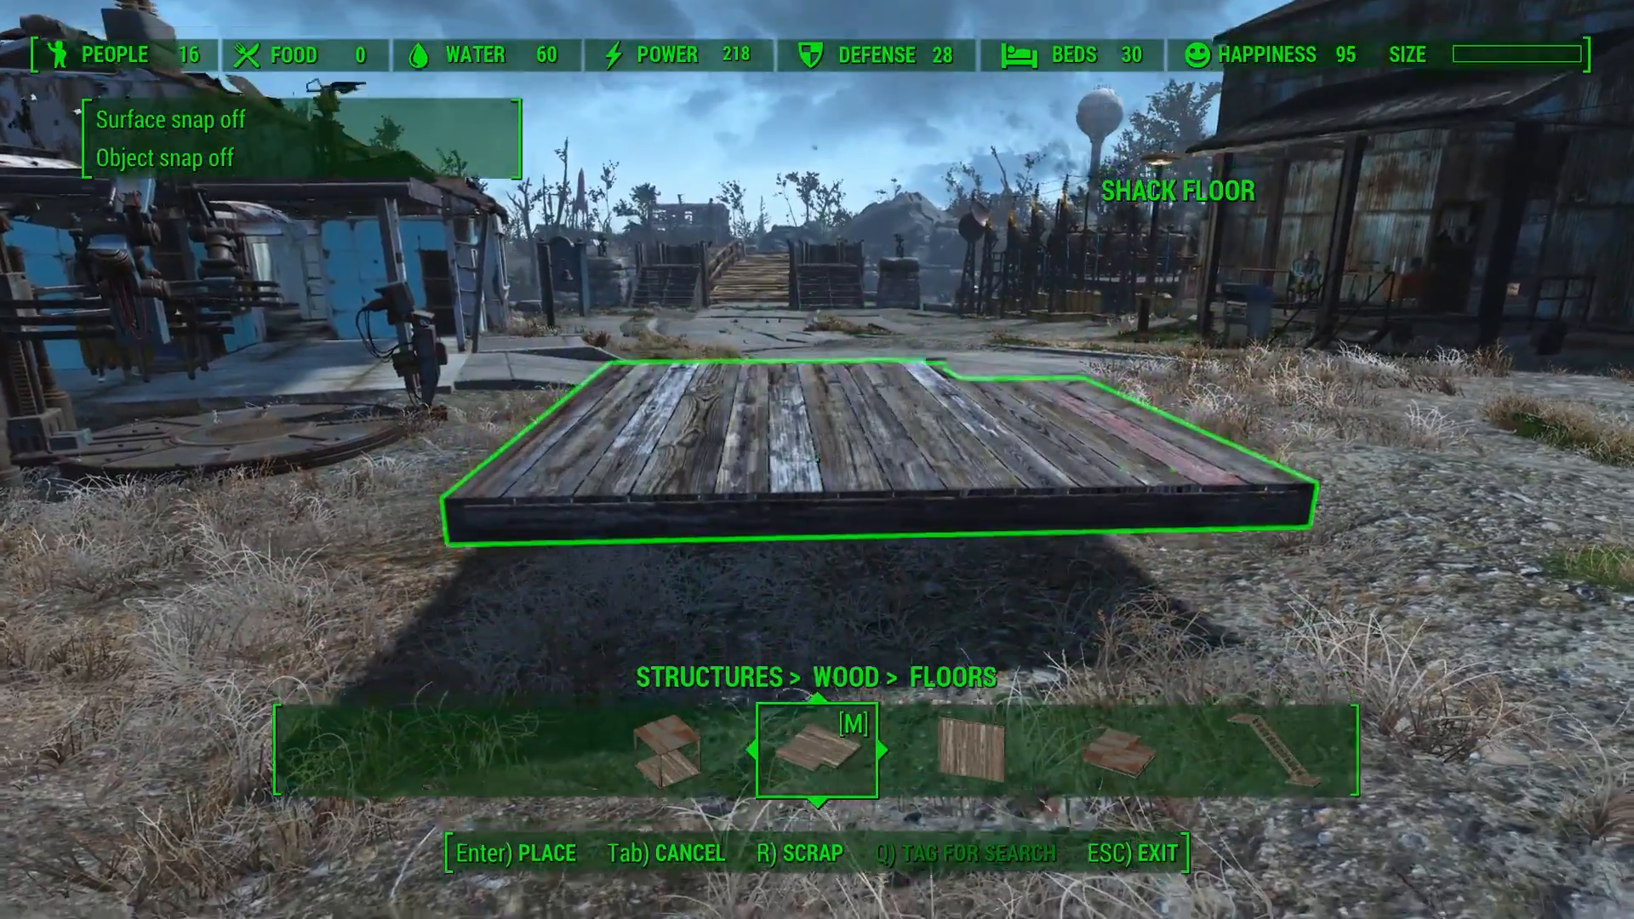
pyautogui.press('F3')
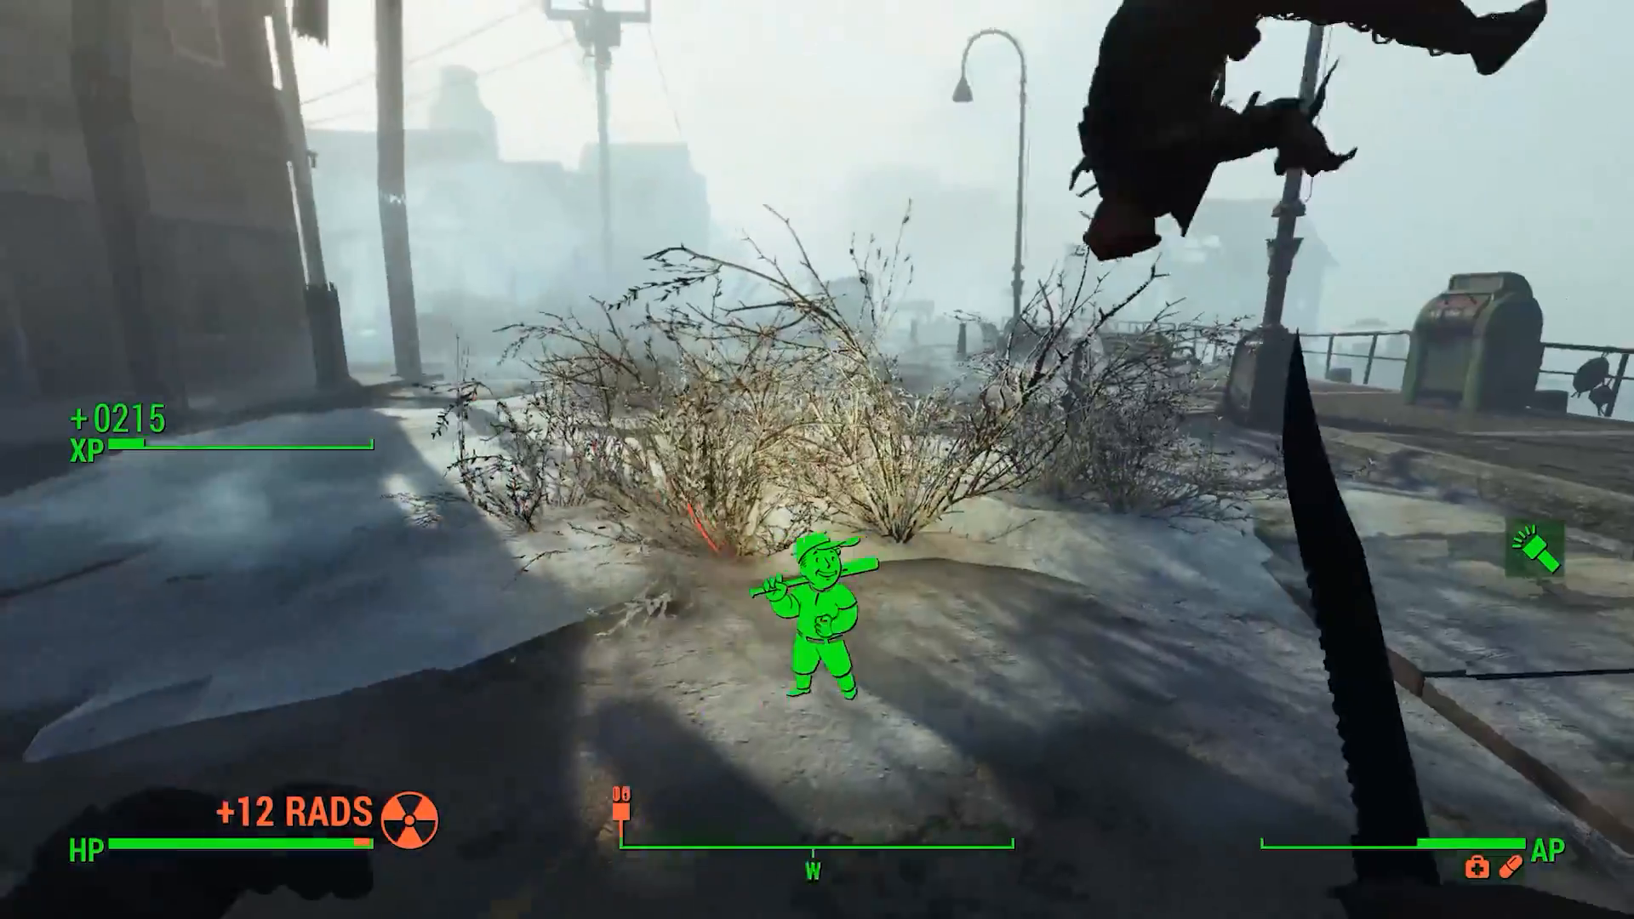
pyautogui.press('w')
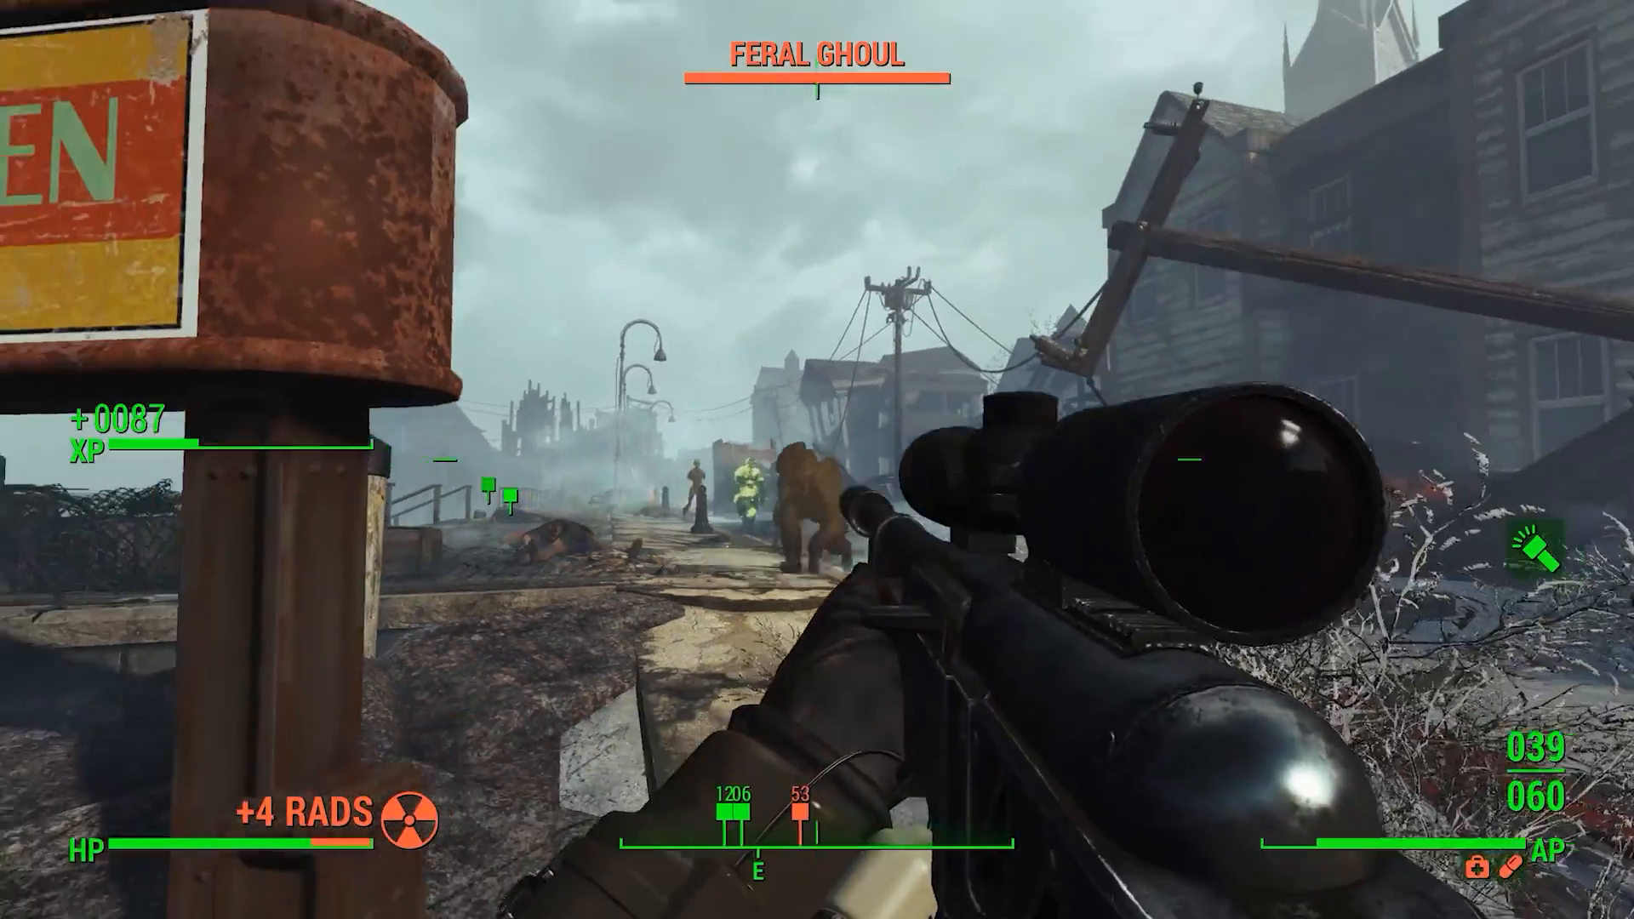
pyautogui.click(817, 460)
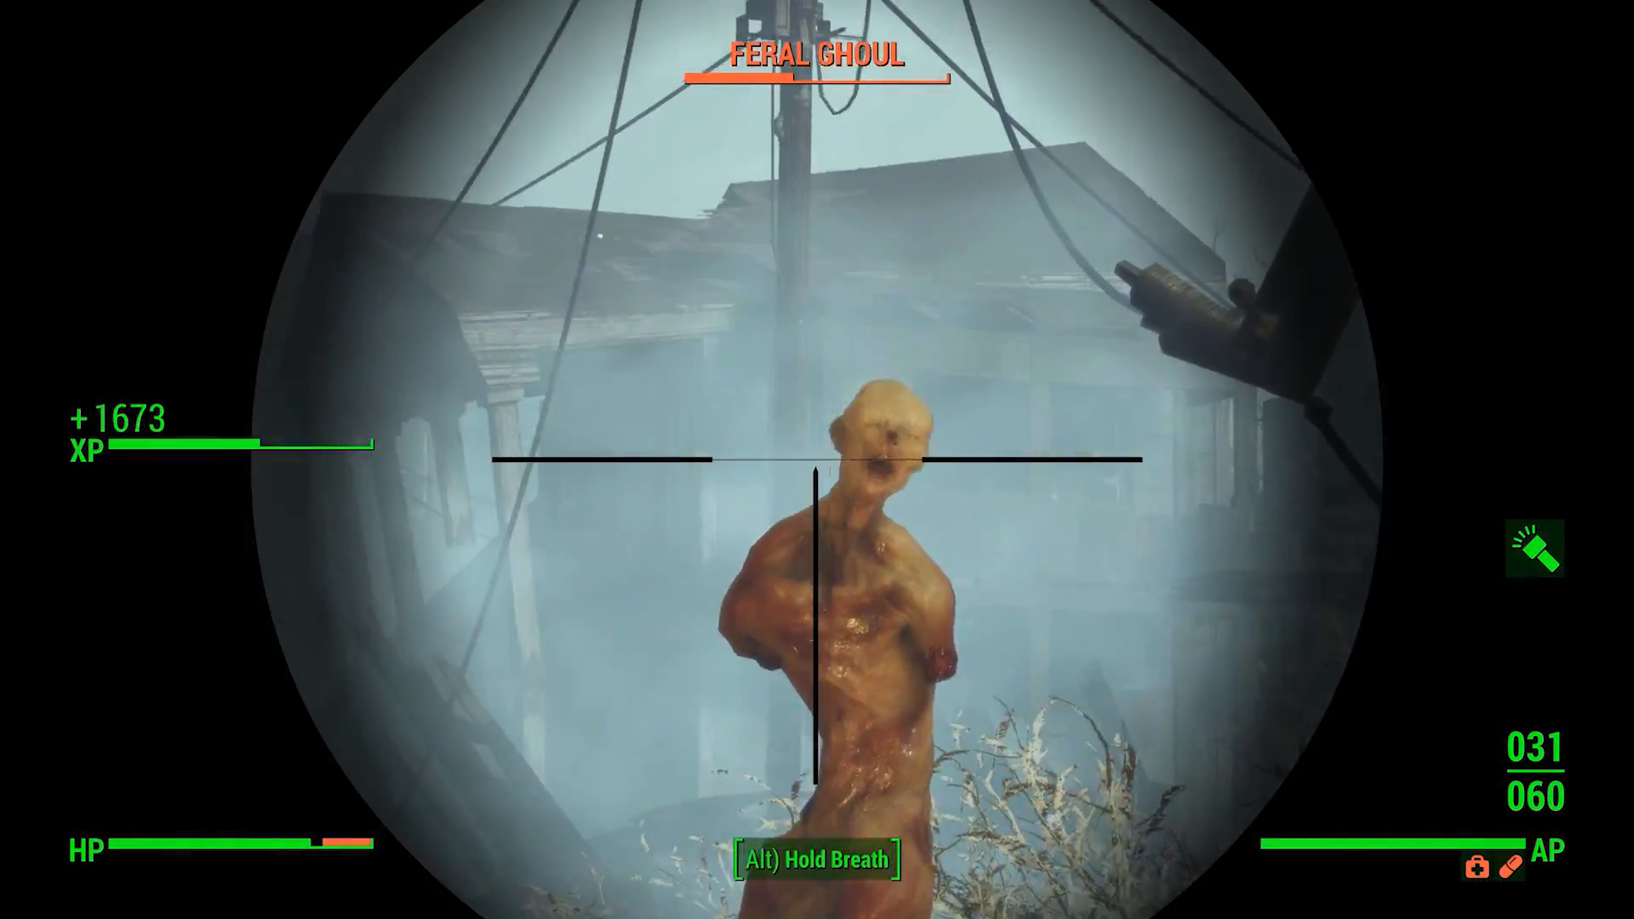
pyautogui.click(817, 459)
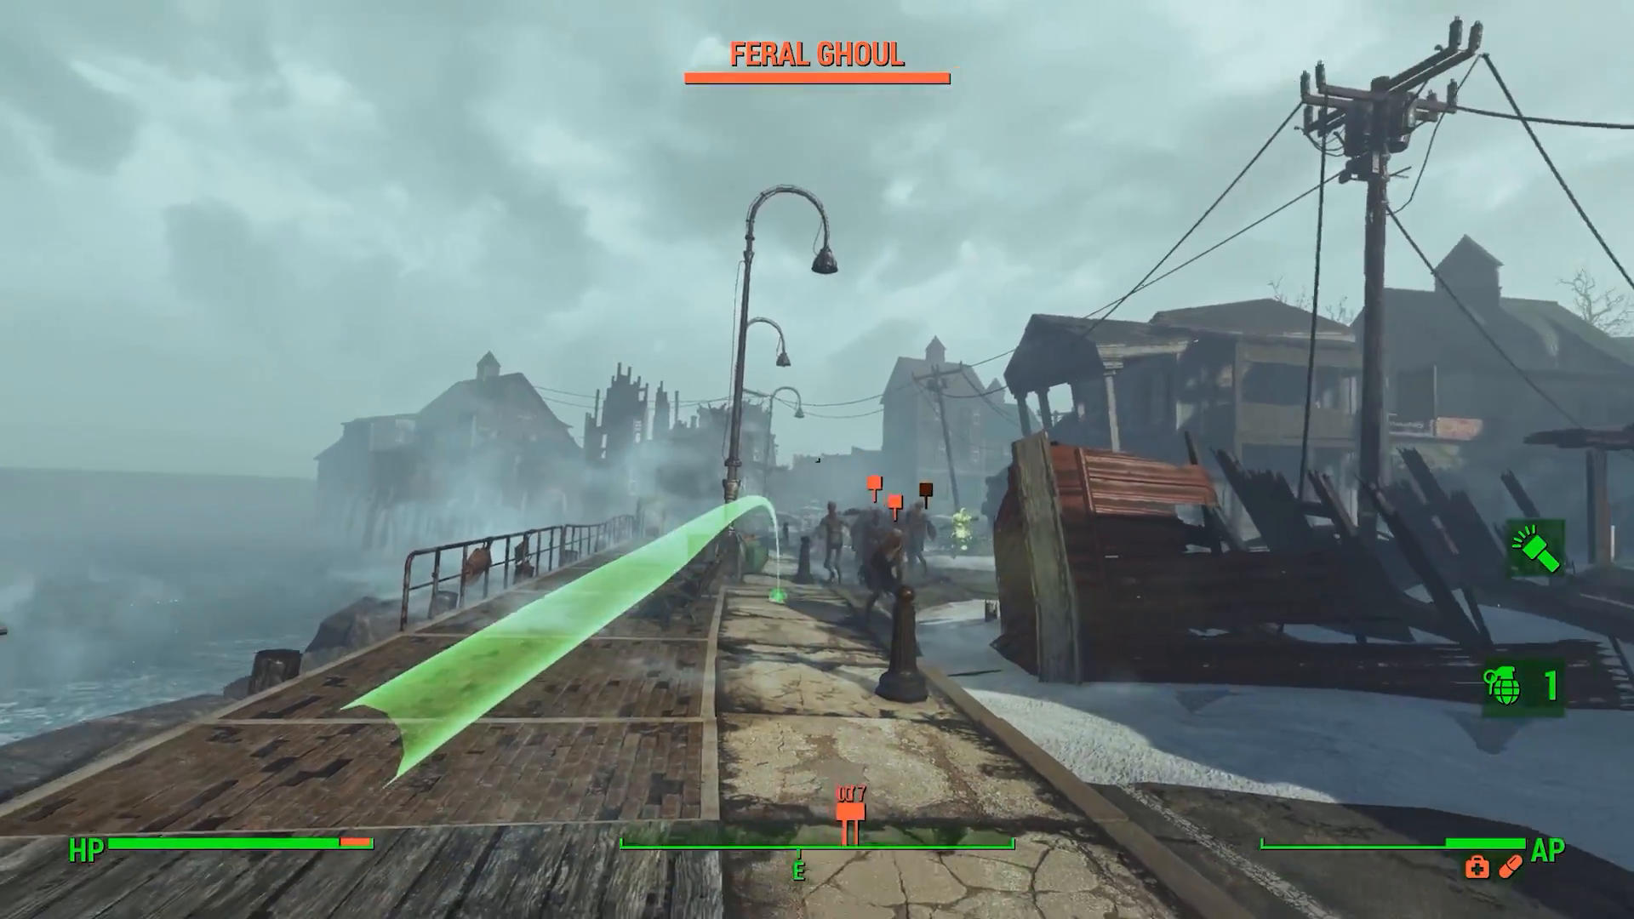
pyautogui.press('g')
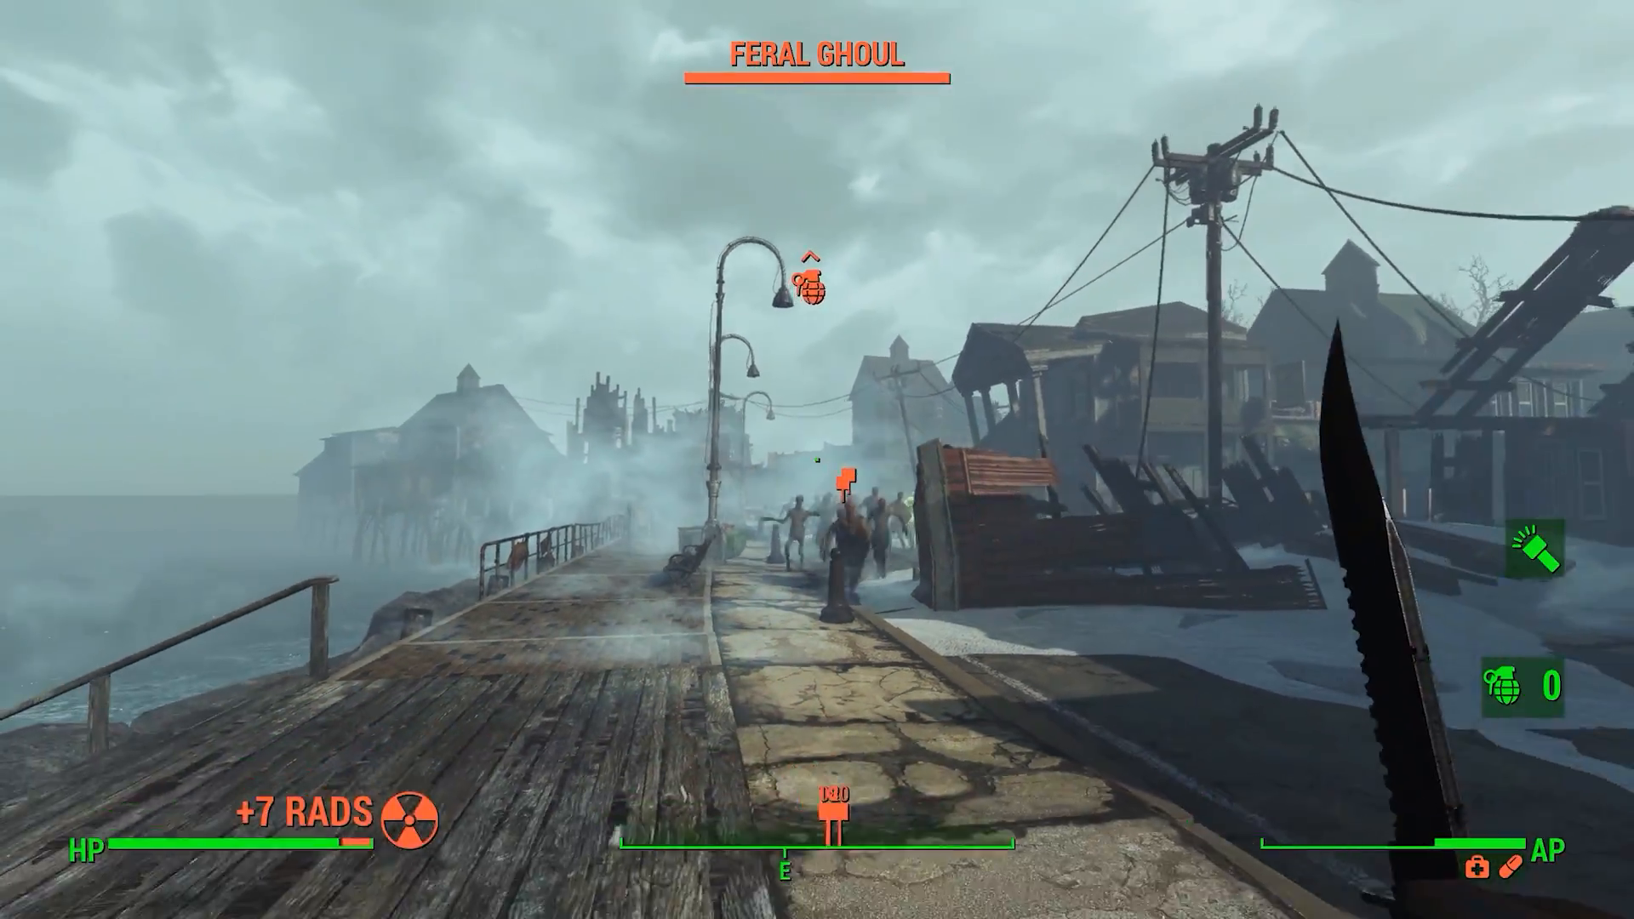